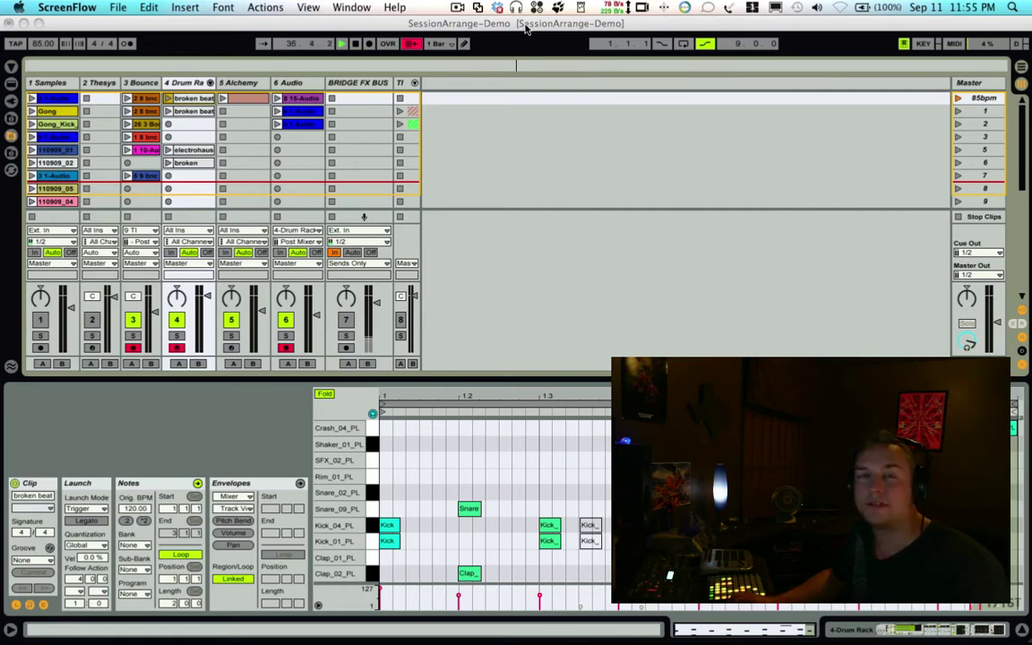
# Show the 1 Samples track's 4 1-Audio clip waveform in the clip detail area.
pyautogui.click(459, 158)
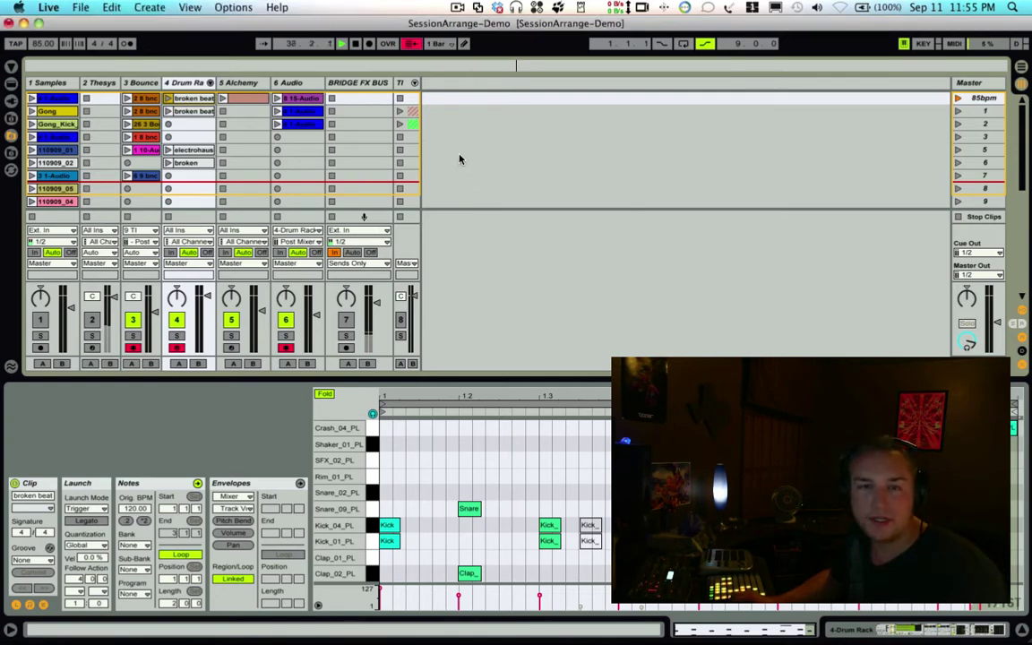
pyautogui.press('Tab')
pyautogui.press('Tab')
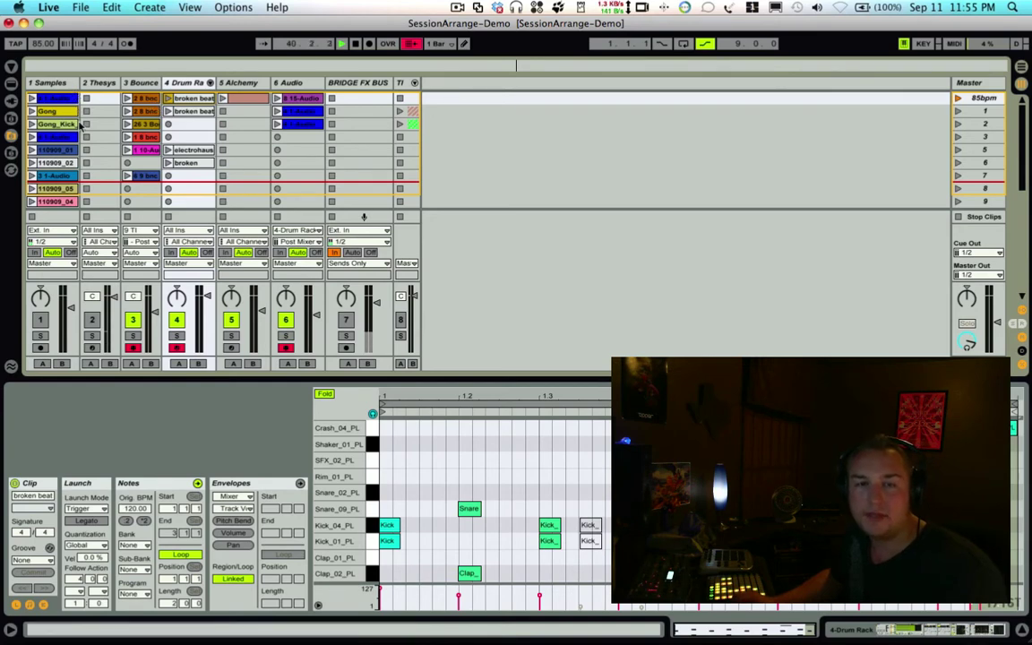
pyautogui.click(66, 83)
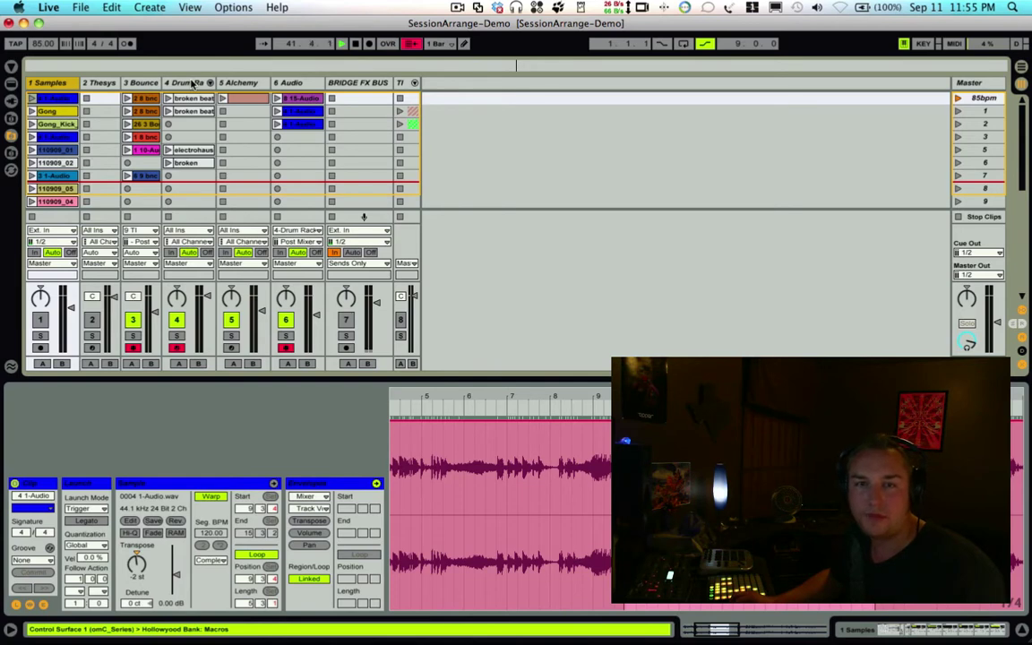
# Toggle between Session and Arrangement views, selecting the 1 Samples track, finishing in Arrangement View.
pyautogui.press('Tab')
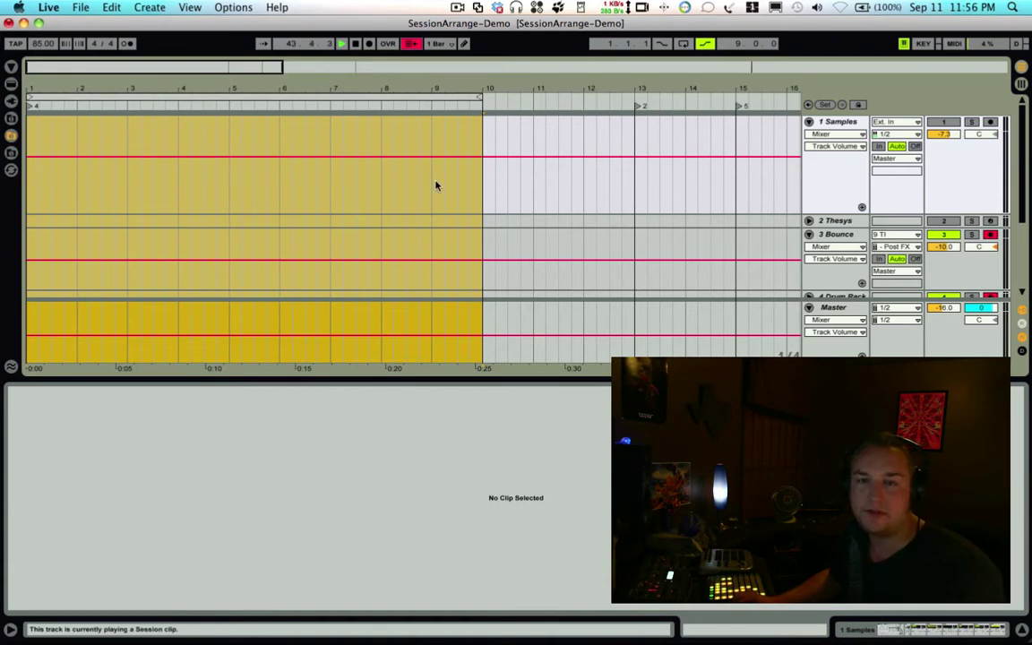
pyautogui.click(843, 126)
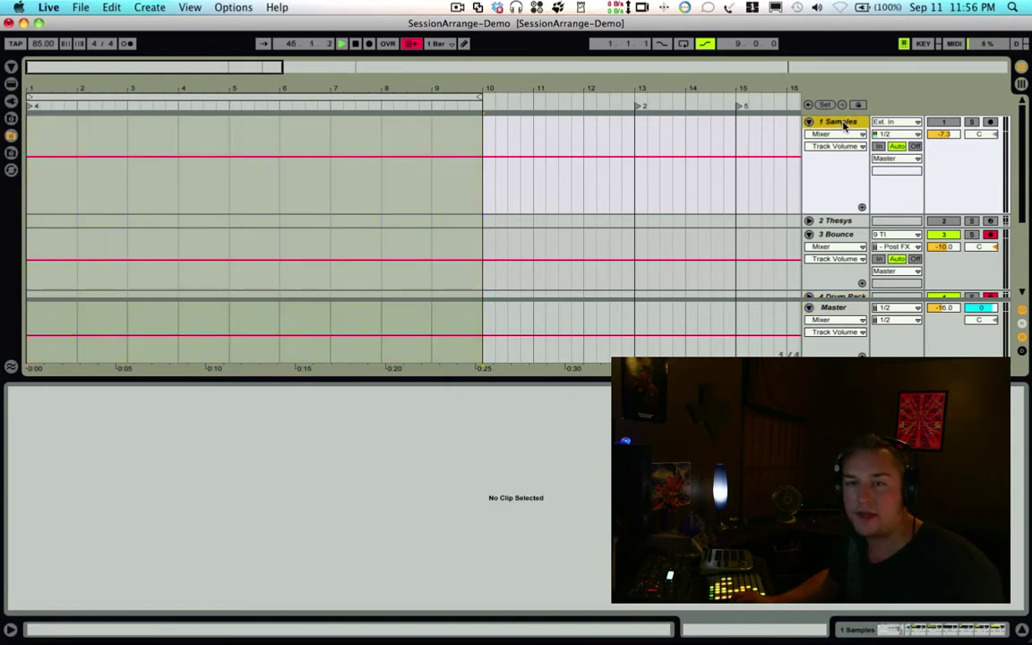
pyautogui.press('Tab')
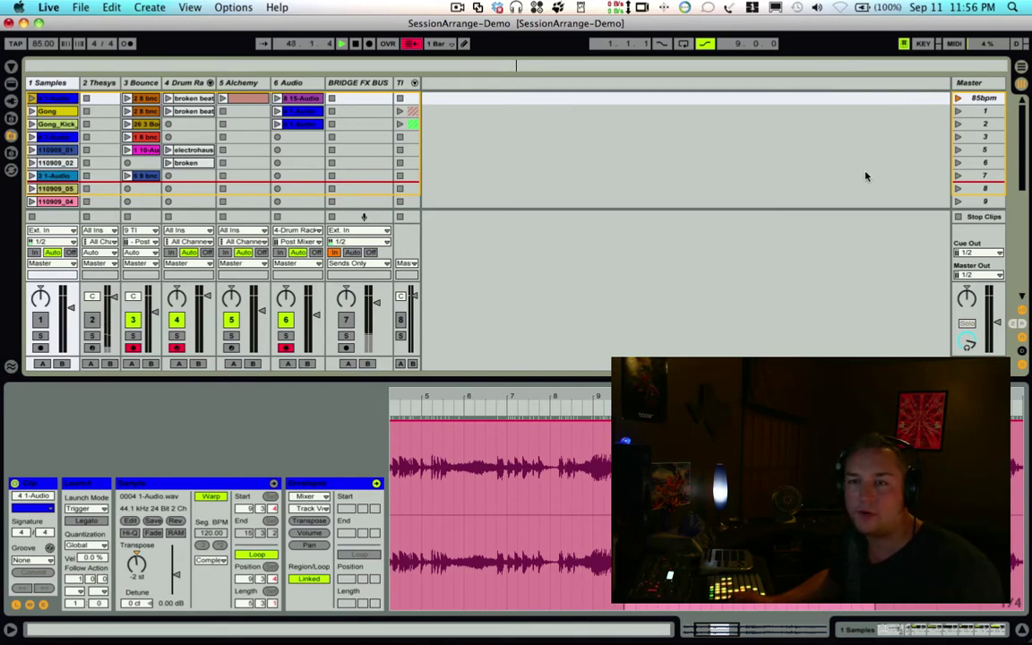
pyautogui.press('Tab')
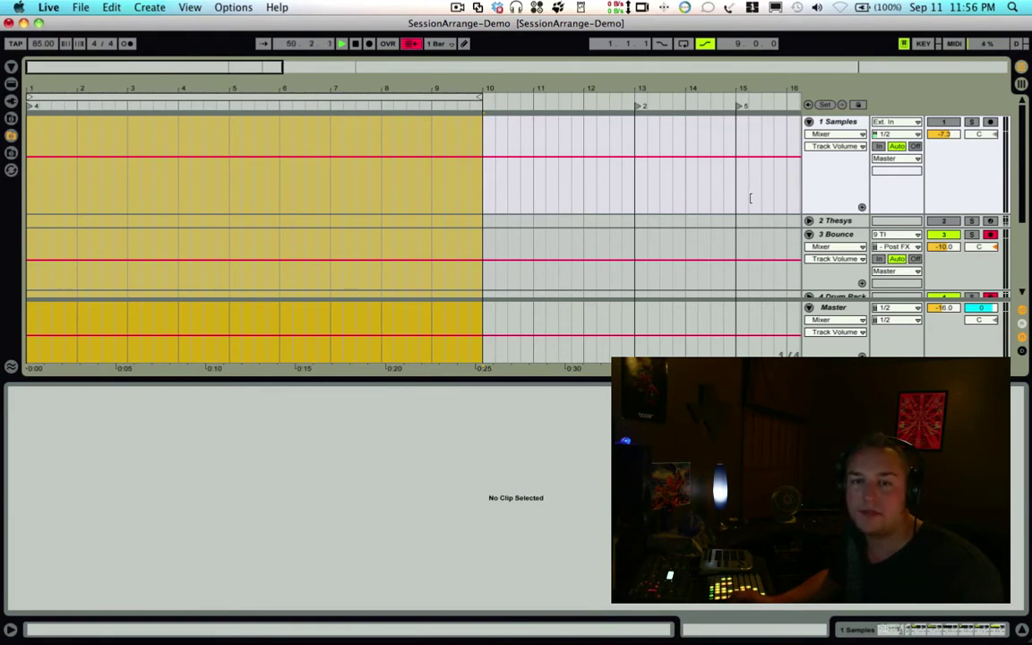
pyautogui.scroll(-2, 561, 239)
pyautogui.scroll(-2, 561, 238)
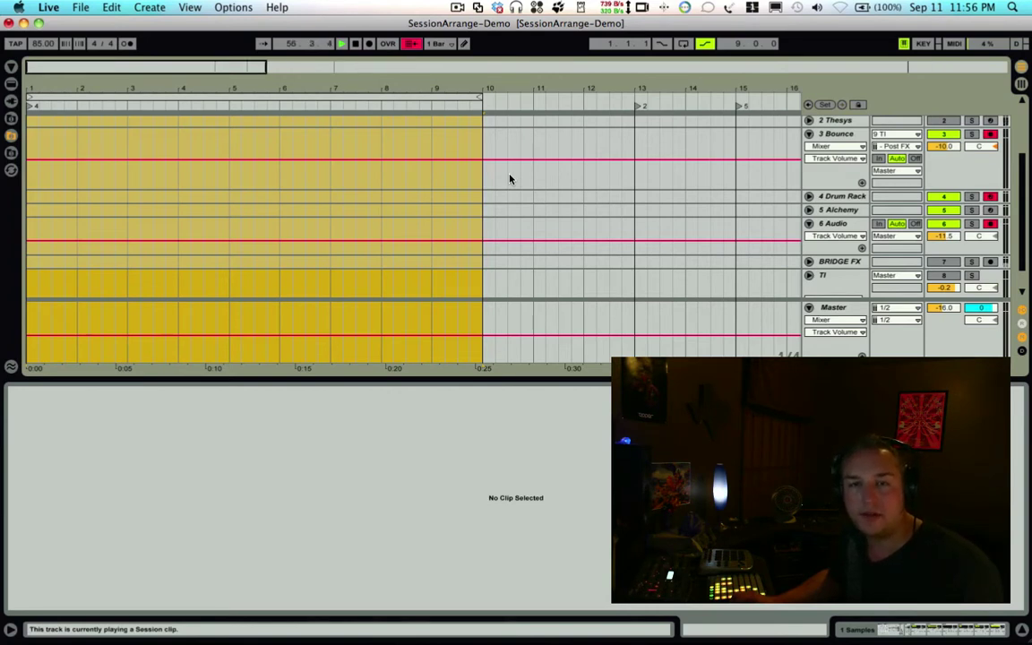
pyautogui.press('Tab')
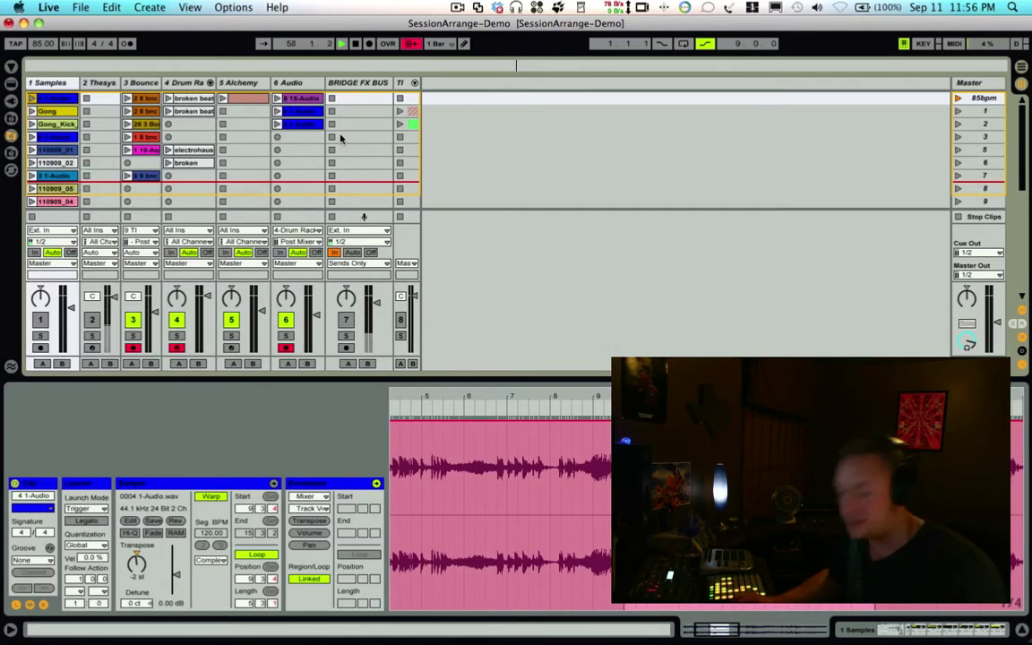
pyautogui.press('Tab')
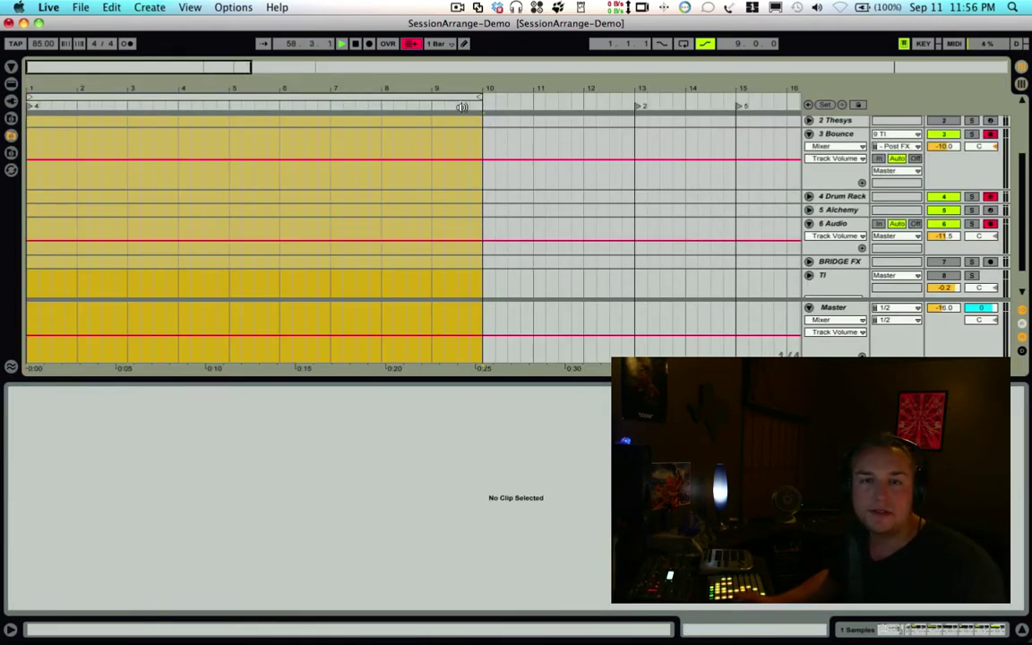
# Set the loop brace over bars 1–10 and try Punch-In on and off.
pyautogui.click(414, 96)
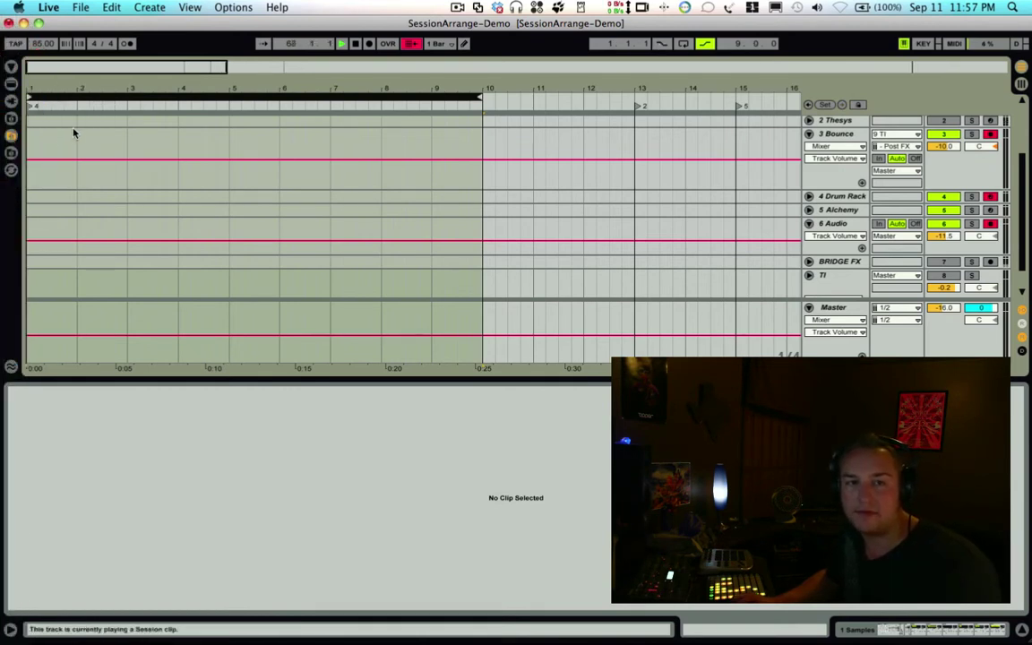
pyautogui.click(662, 44)
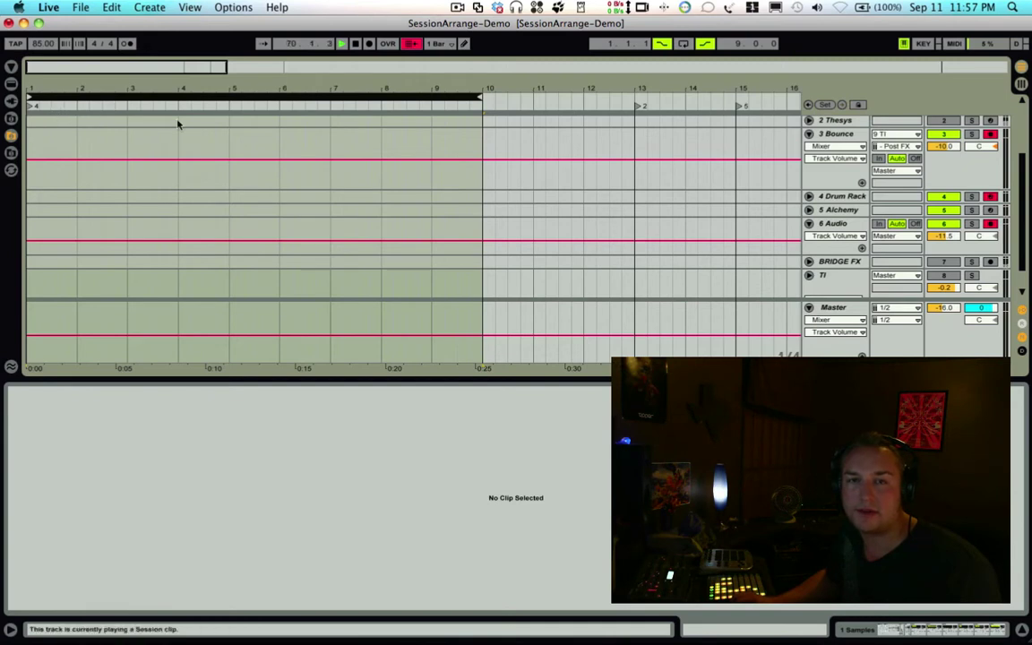
pyautogui.click(662, 43)
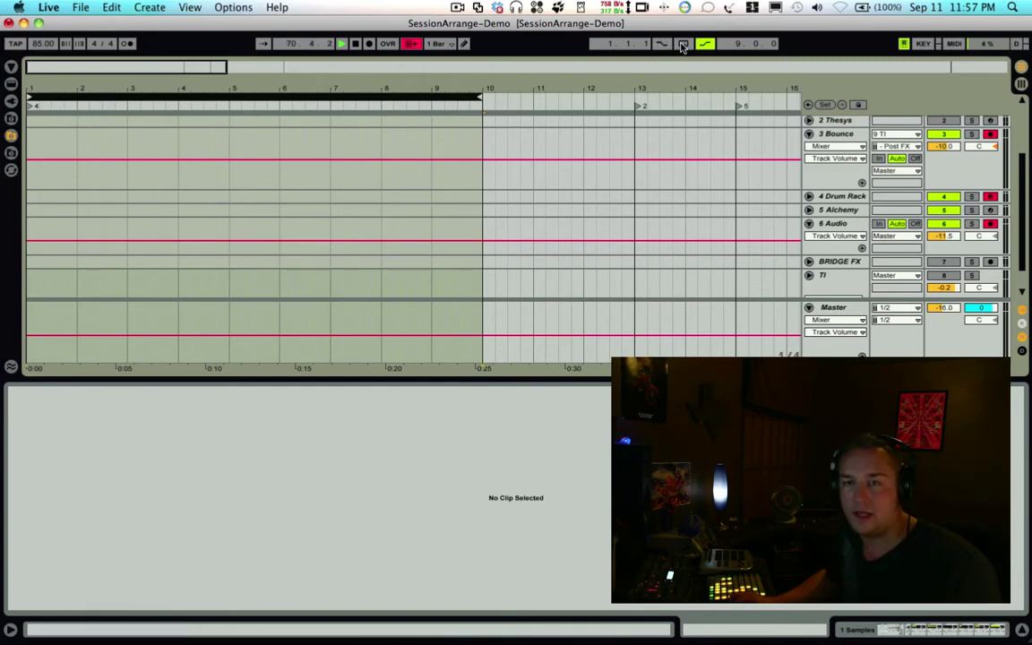
# Toggle arrangement Loop on and off for the bars 1–10 region.
pyautogui.click(684, 44)
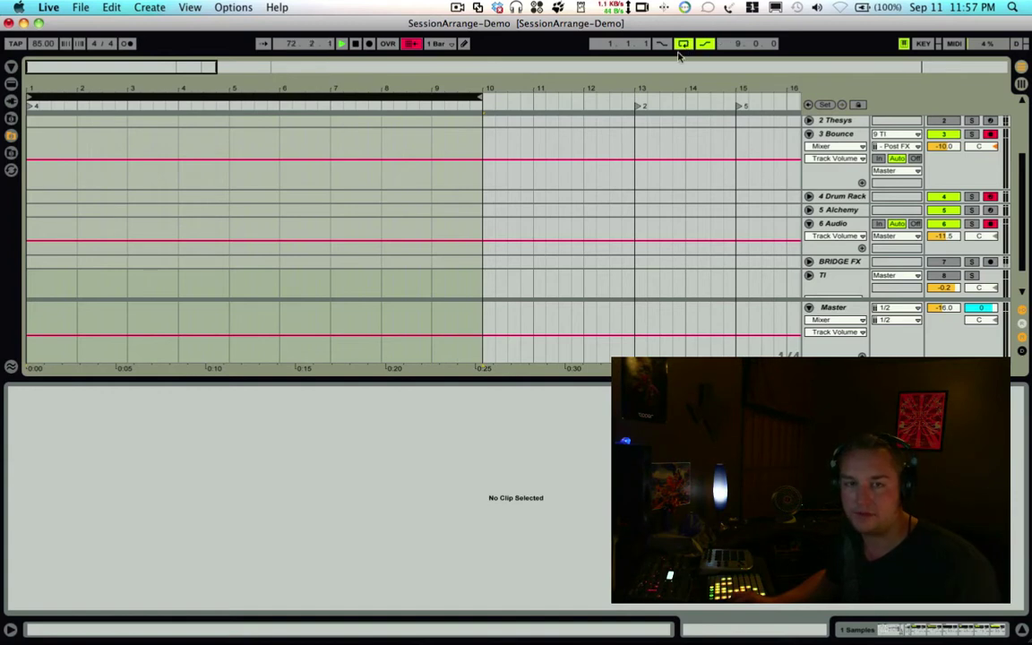
pyautogui.click(388, 45)
pyautogui.click(388, 45)
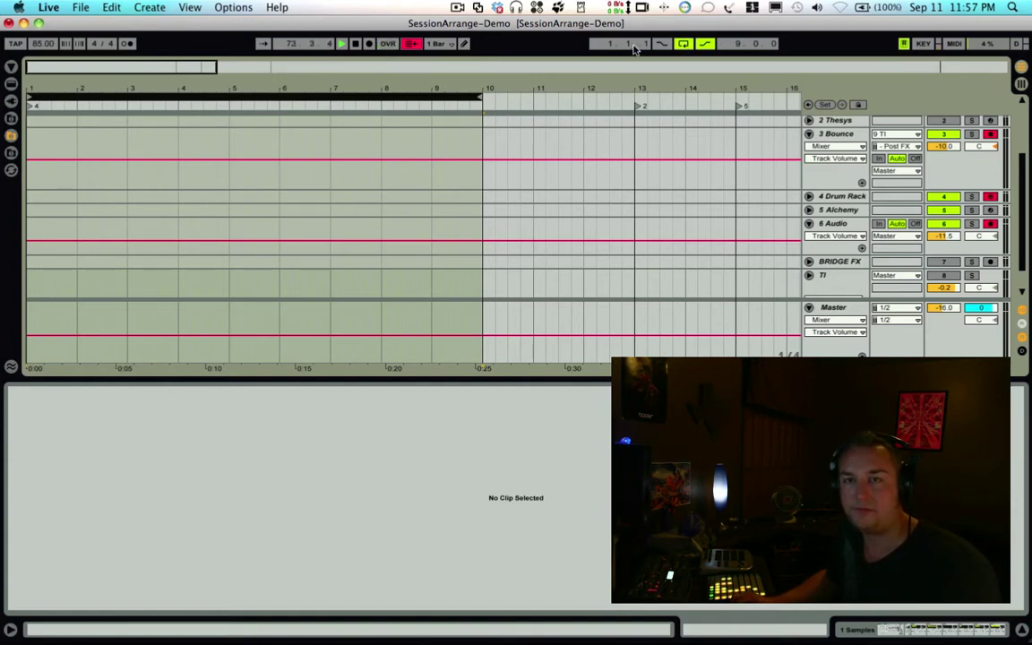
pyautogui.click(684, 44)
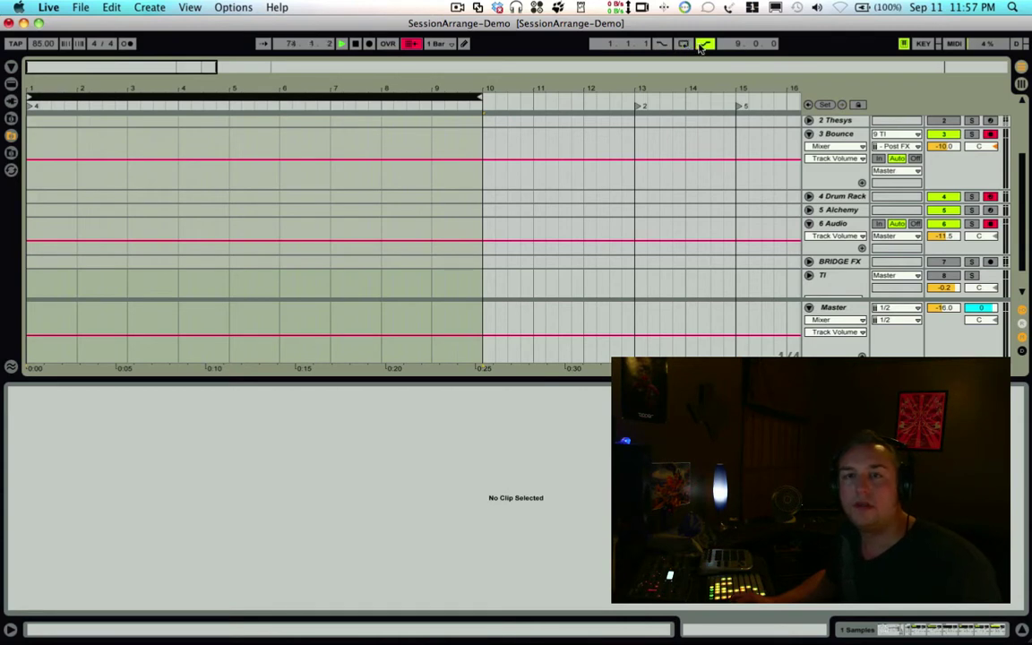
# Move playback to bar 16 and set a new locator there.
pyautogui.click(512, 101)
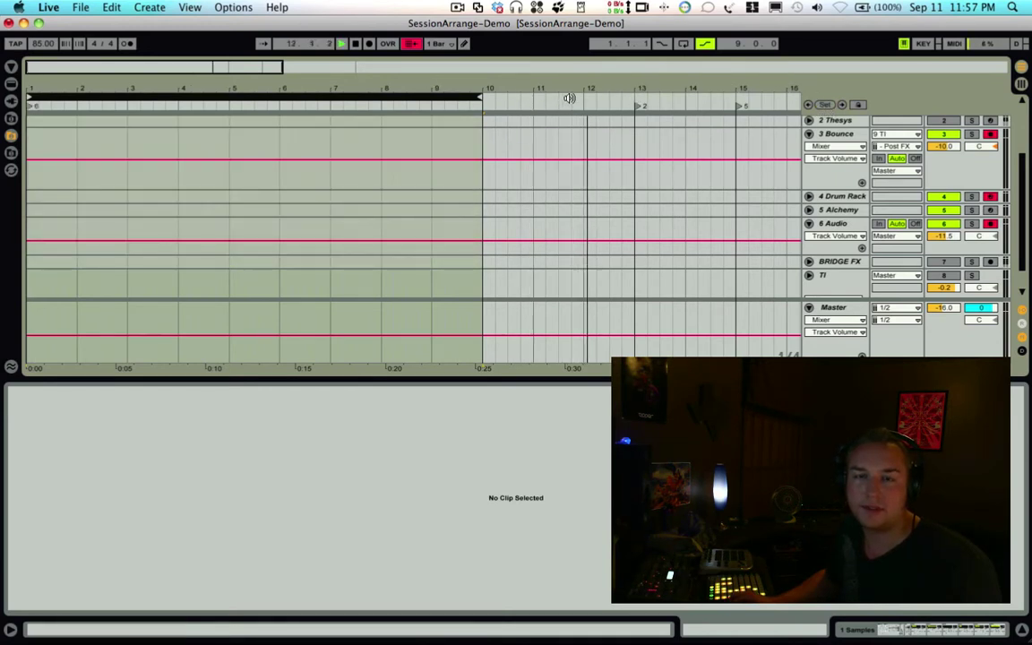
pyautogui.press('space')
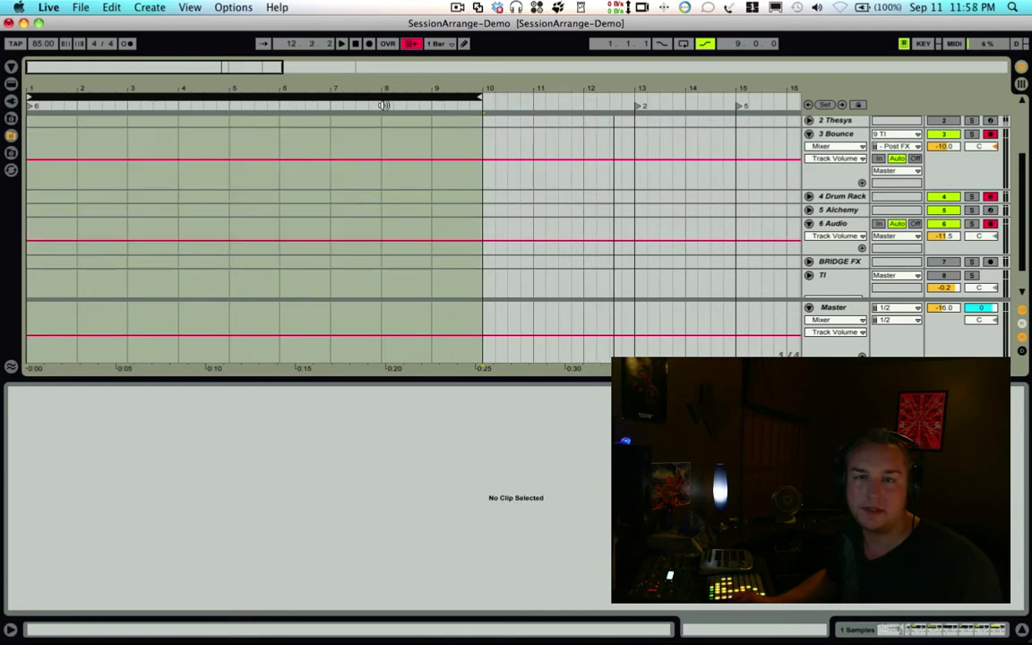
pyautogui.click(721, 105)
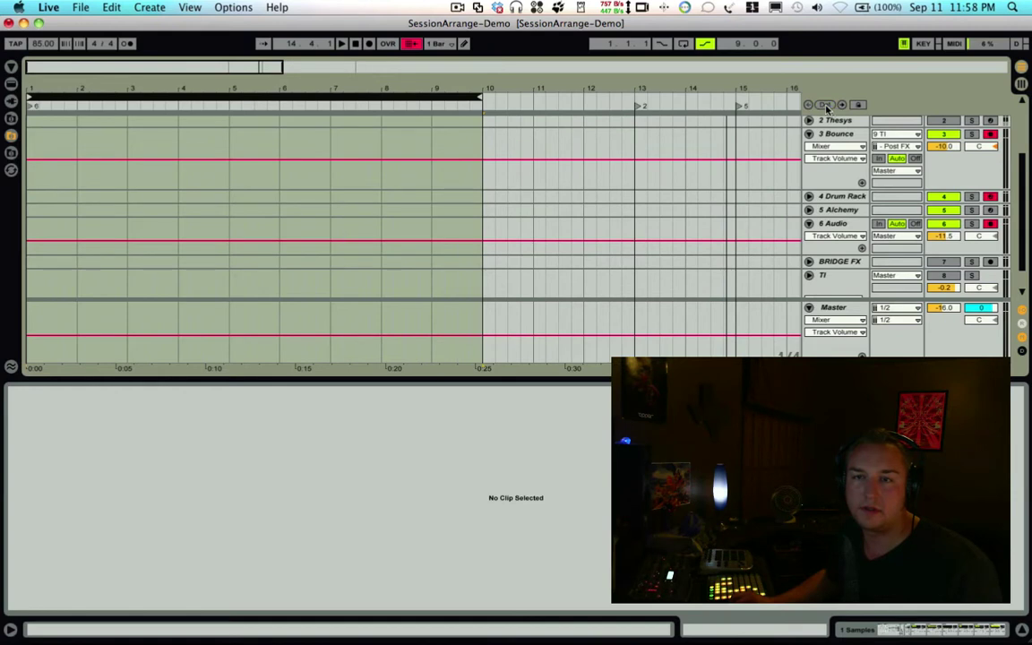
pyautogui.press('space')
pyautogui.click(761, 99)
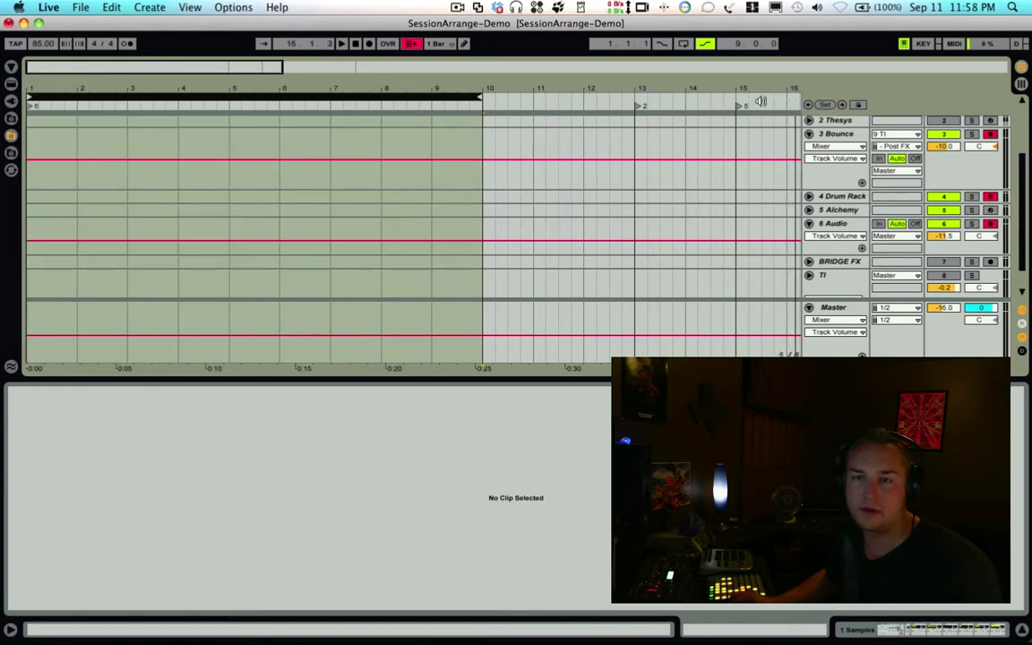
pyautogui.click(761, 102)
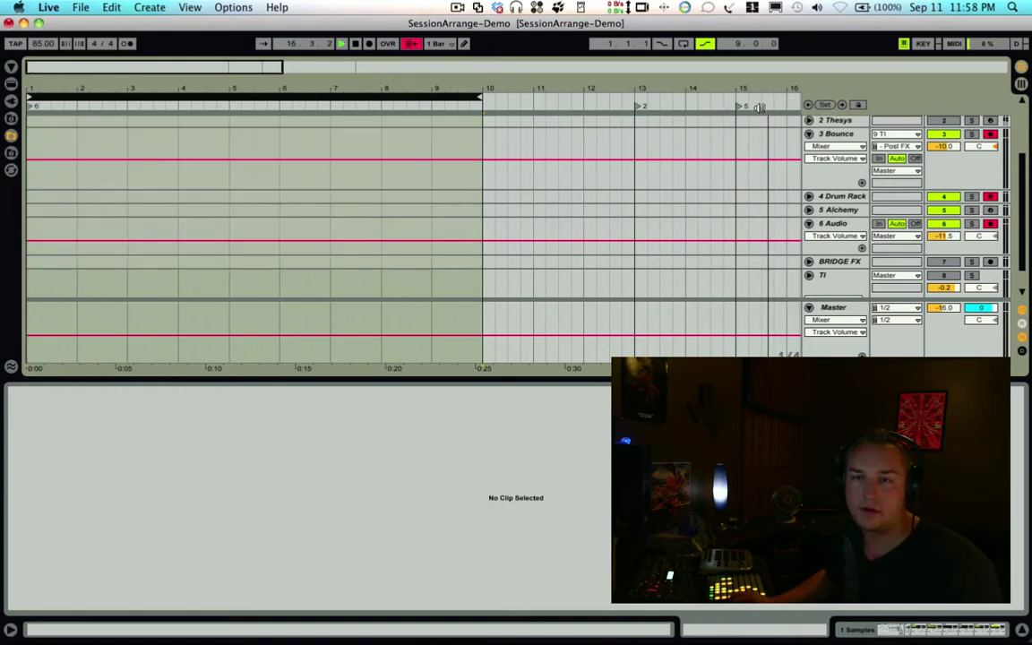
pyautogui.click(824, 105)
# Stop playback, return to the song start, and step through the next three locators.
pyautogui.press('space')
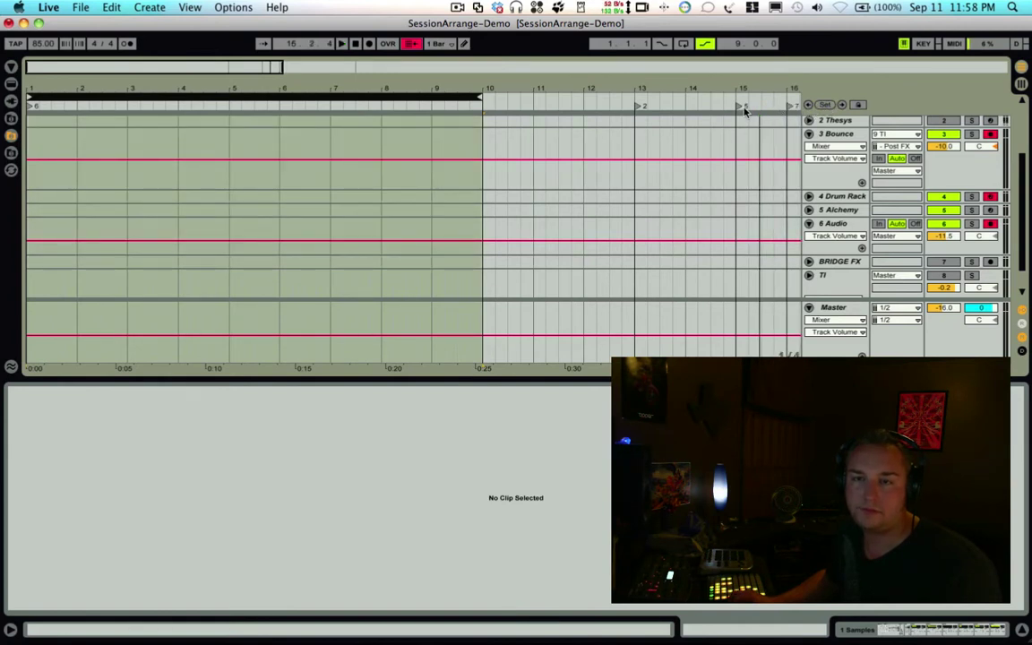
pyautogui.press('Home')
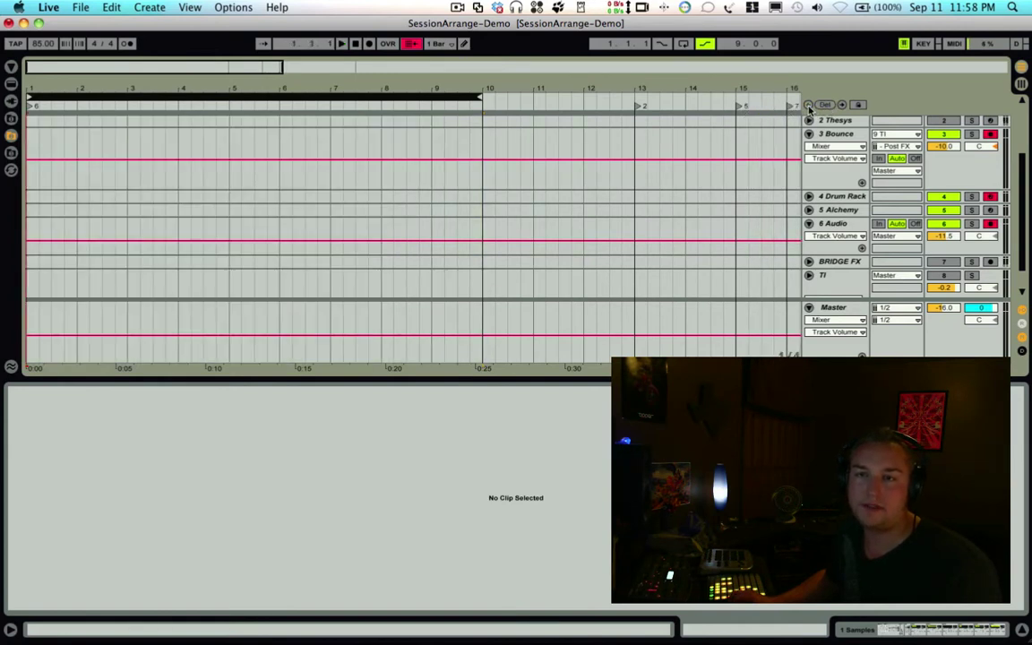
pyautogui.click(842, 105)
pyautogui.click(842, 105)
pyautogui.click(842, 104)
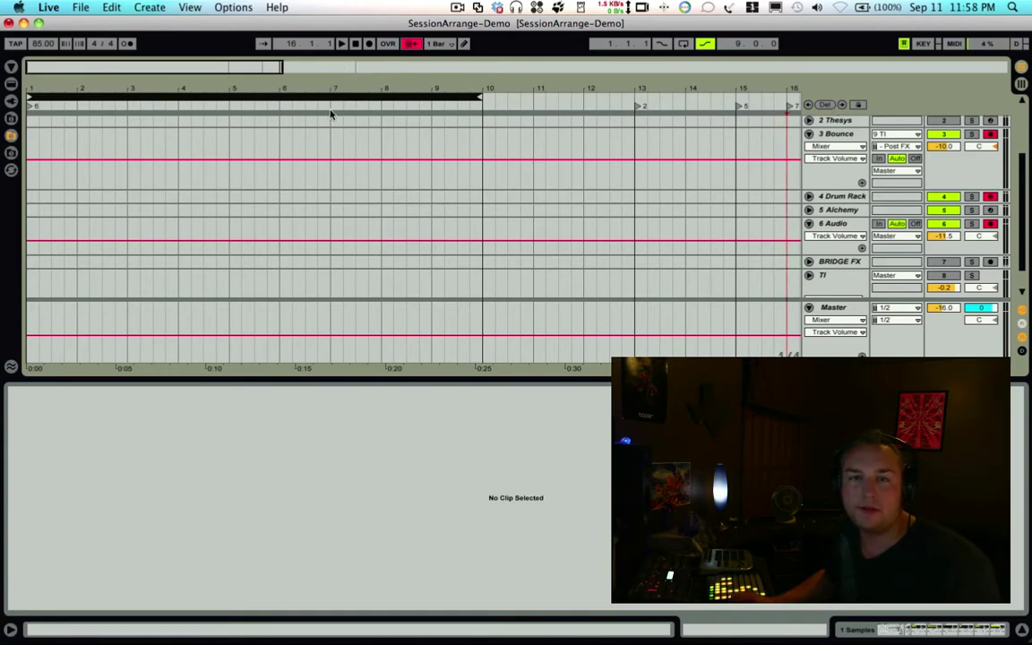
# Return to Session View and select the 85bpm scene in the Master column.
pyautogui.press('Tab')
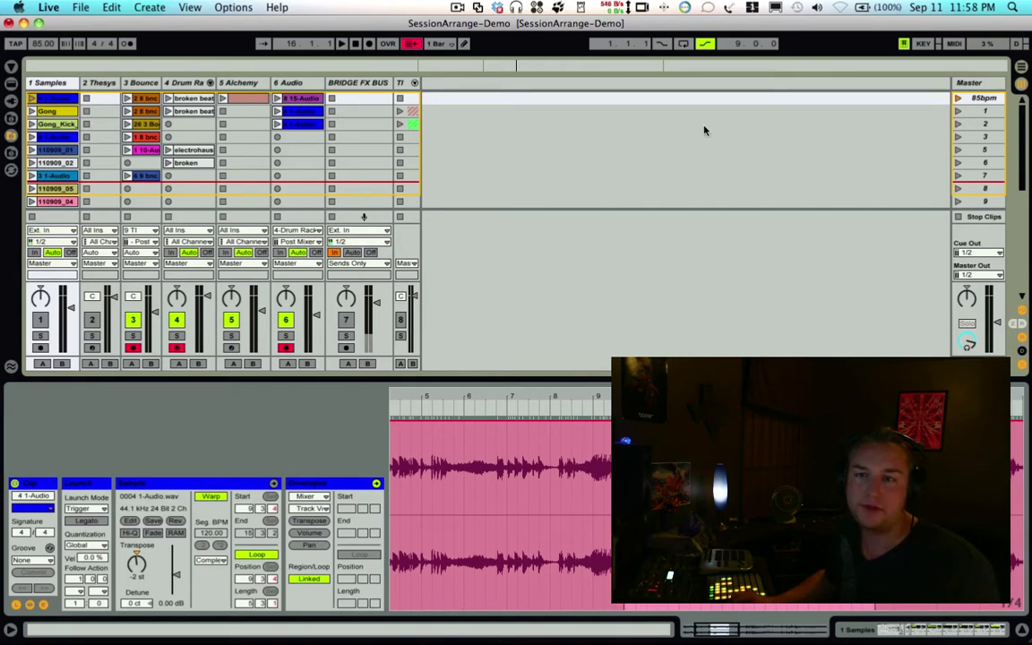
pyautogui.click(985, 98)
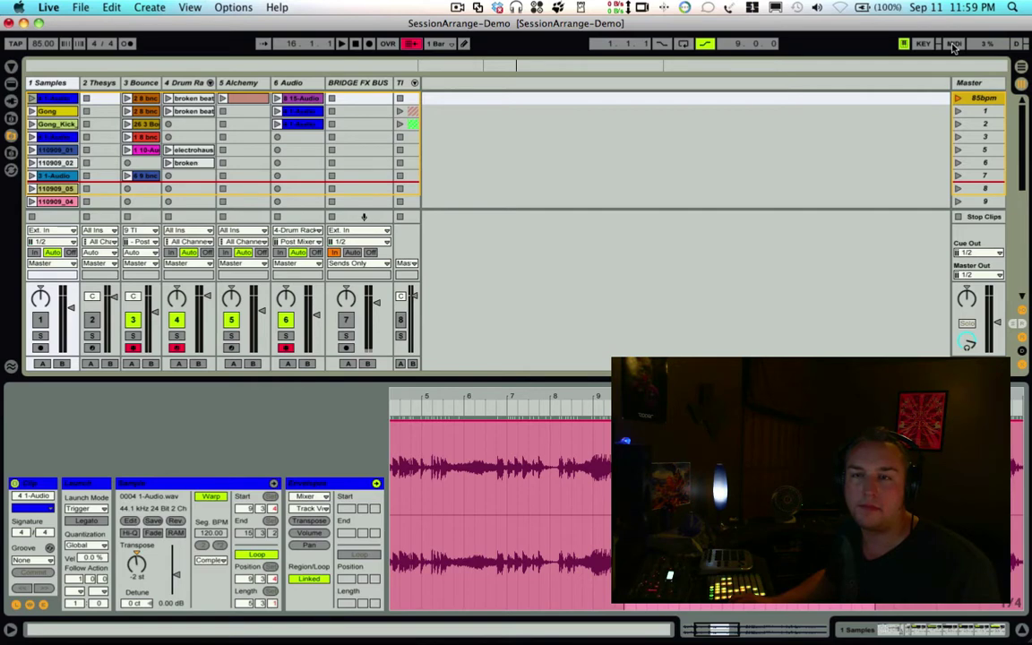
pyautogui.click(954, 44)
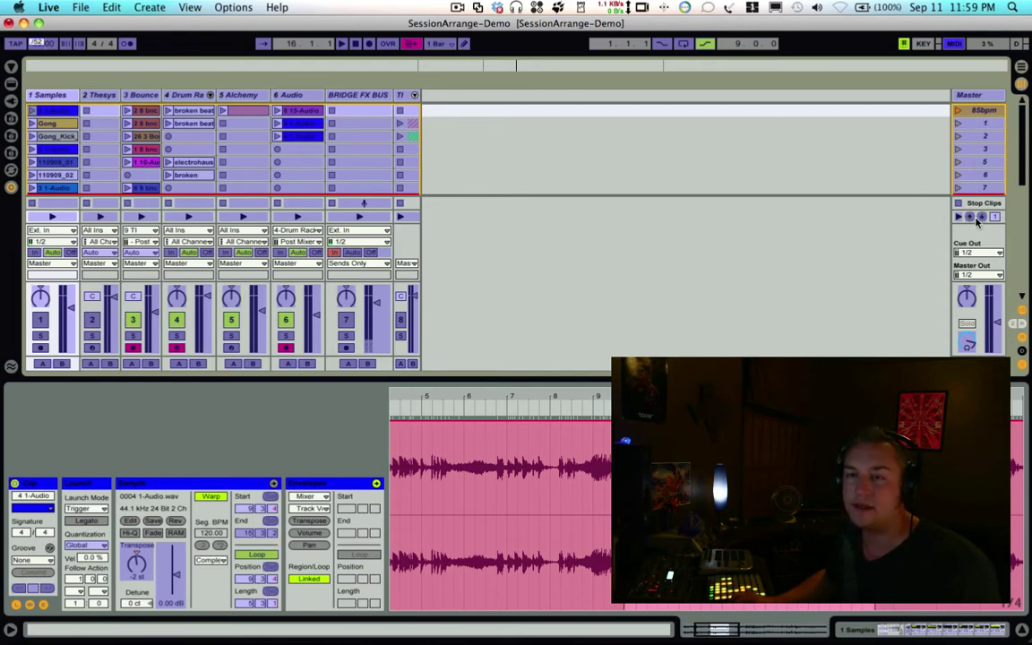
# Leave MIDI Map mode, select the 6 Audio track's top clip, and set its first follow action to Last.
pyautogui.click(953, 44)
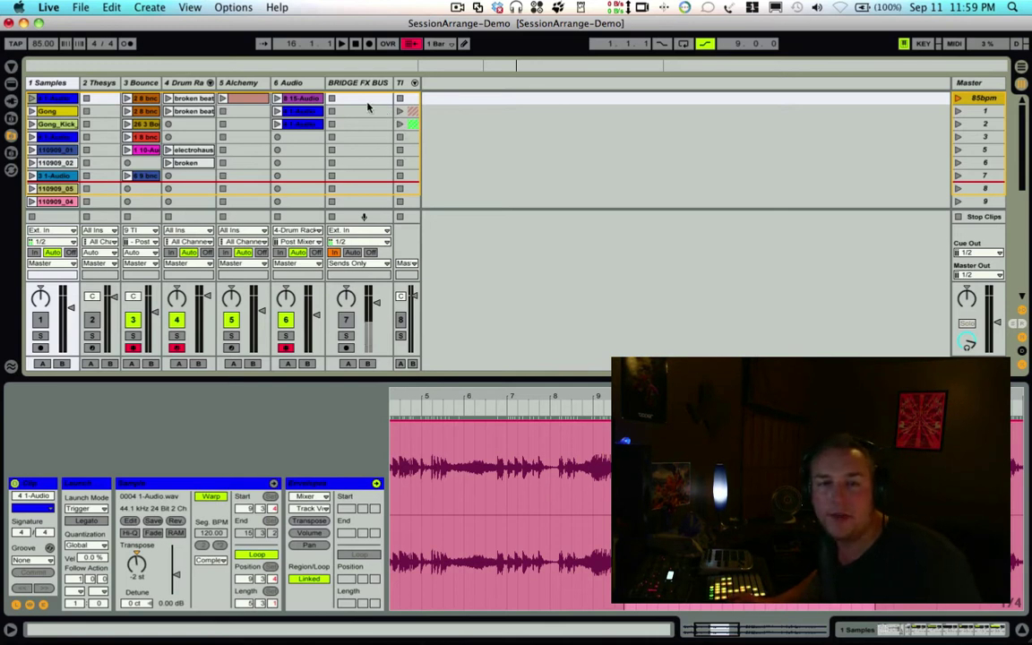
pyautogui.click(306, 103)
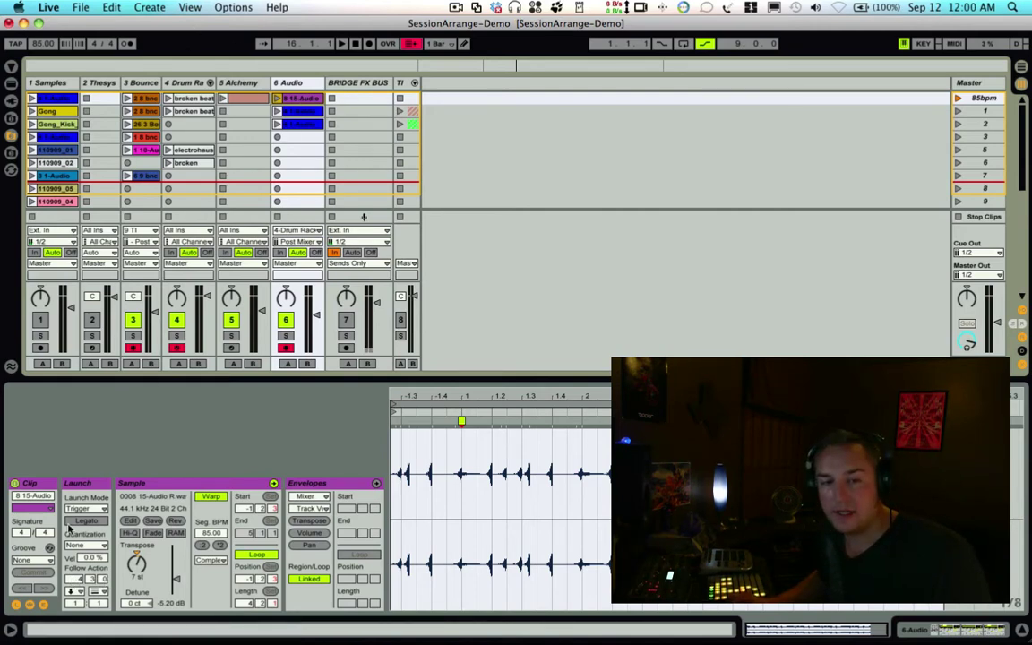
pyautogui.click(76, 592)
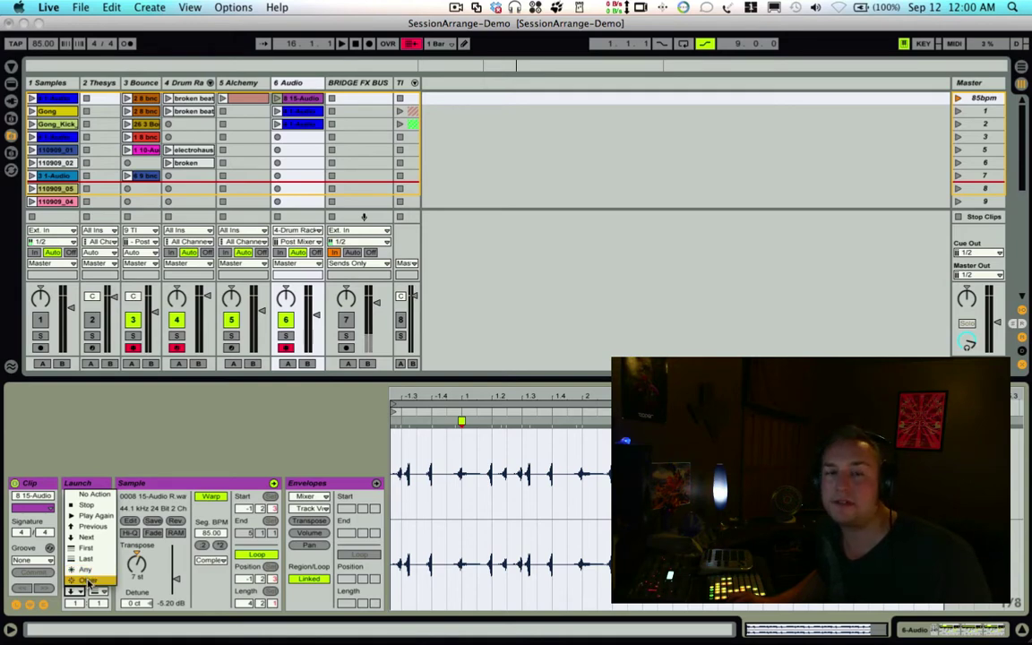
pyautogui.click(87, 582)
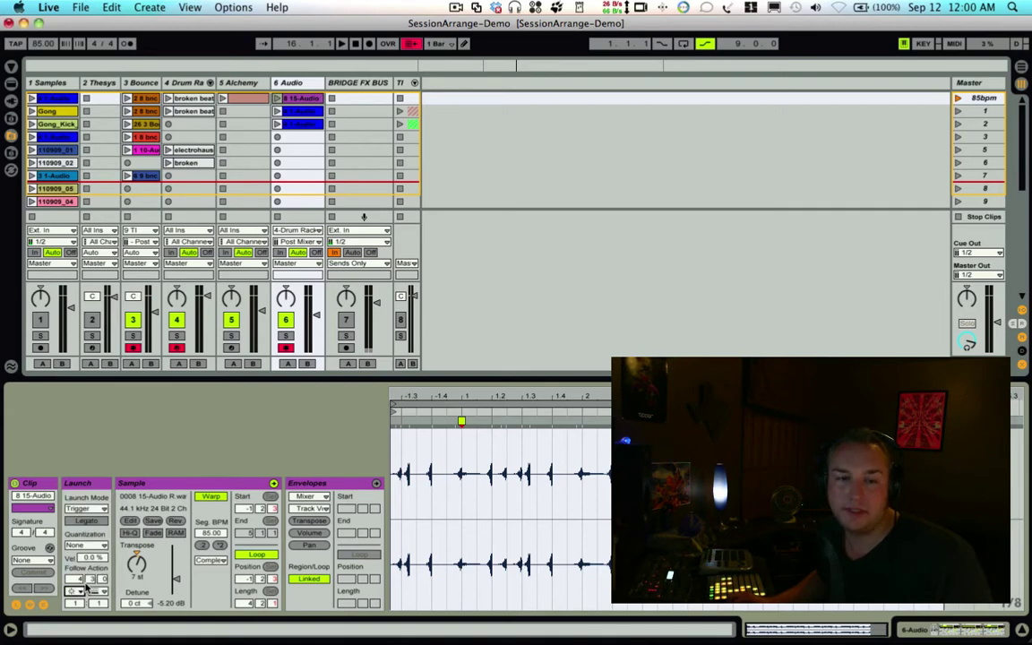
pyautogui.click(79, 591)
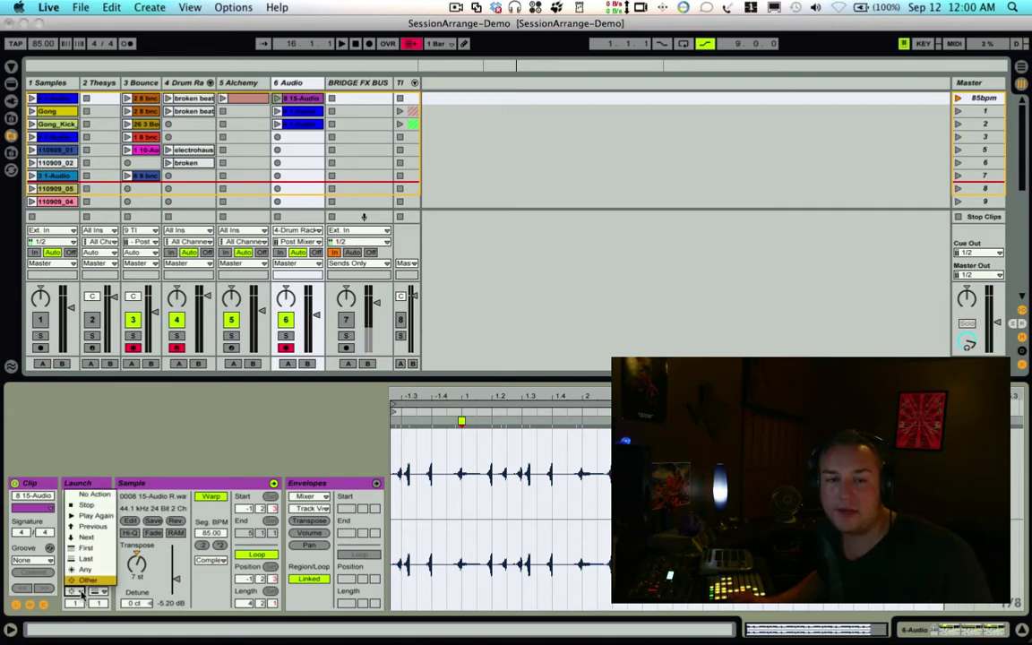
pyautogui.click(91, 561)
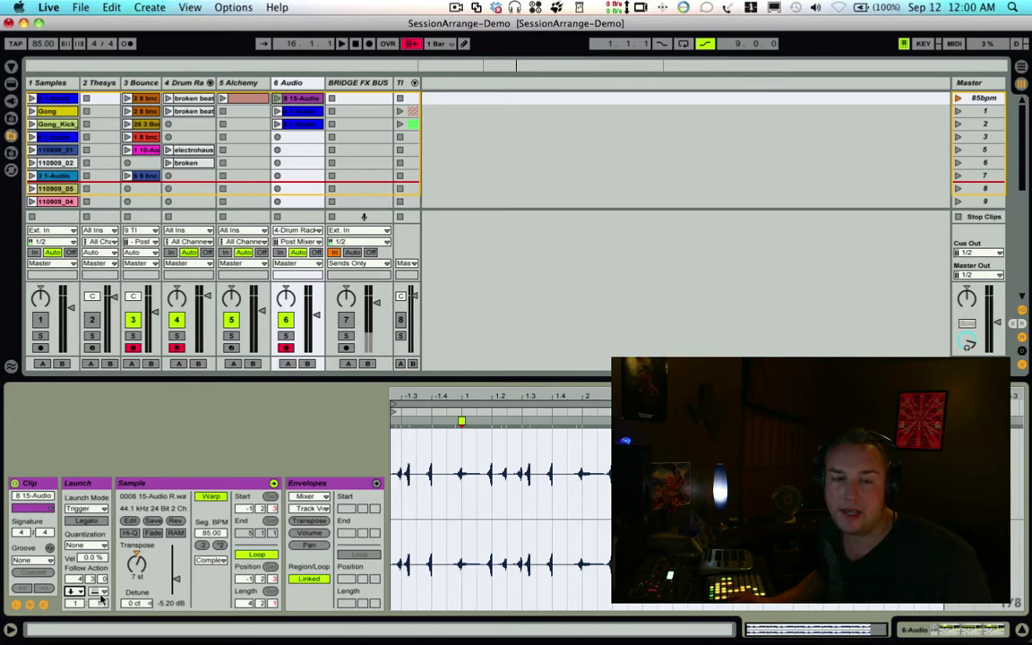
# Set the second follow action to Next and adjust the follow action time.
pyautogui.click(104, 593)
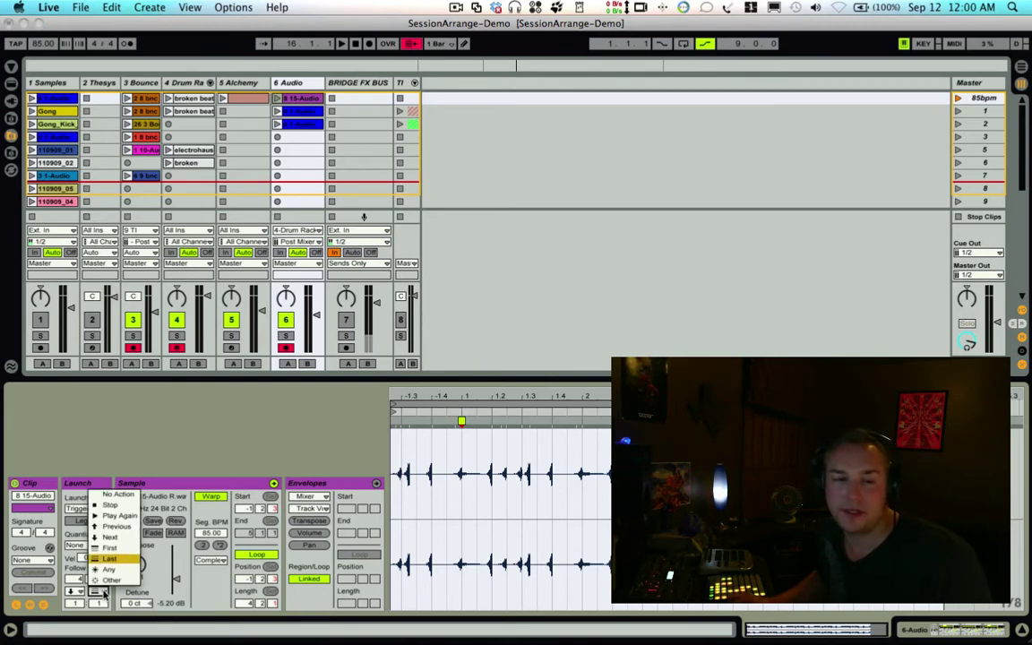
pyautogui.click(112, 494)
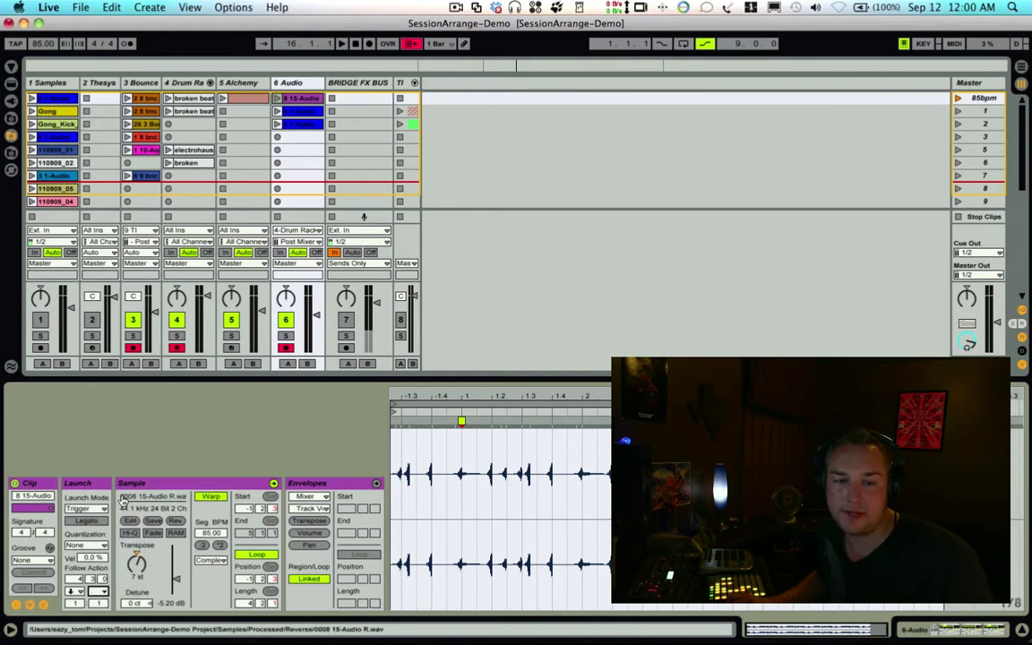
pyautogui.click(101, 603)
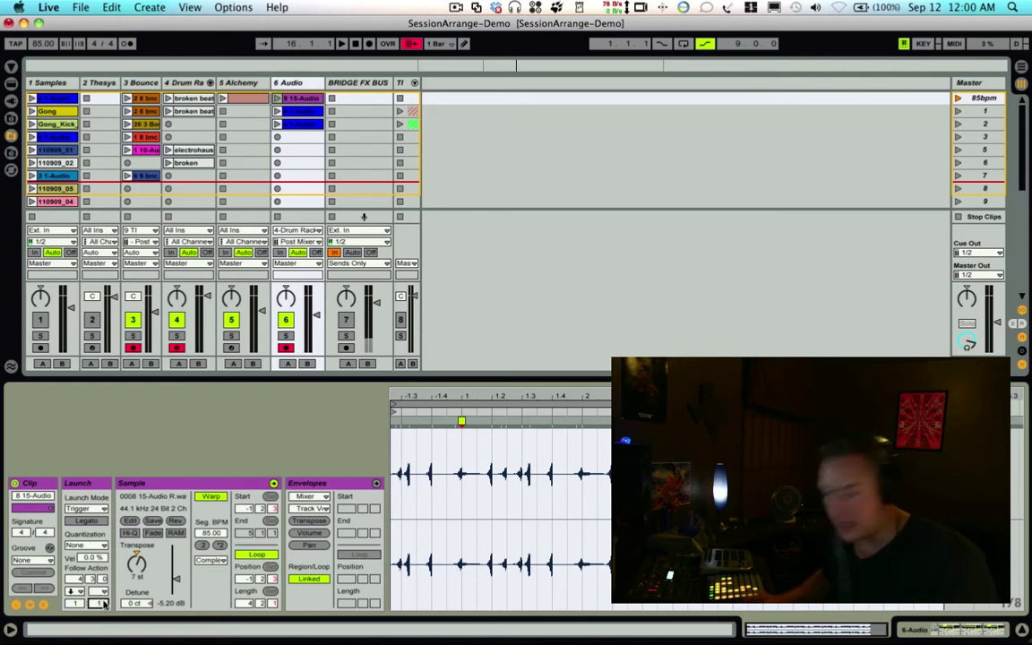
pyautogui.click(98, 591)
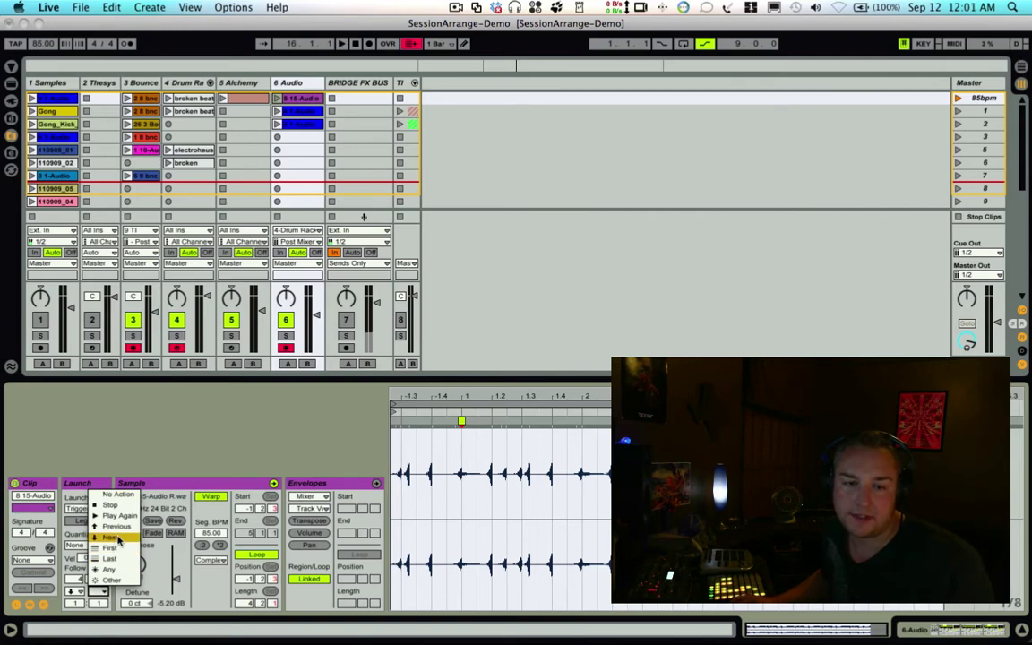
pyautogui.click(114, 548)
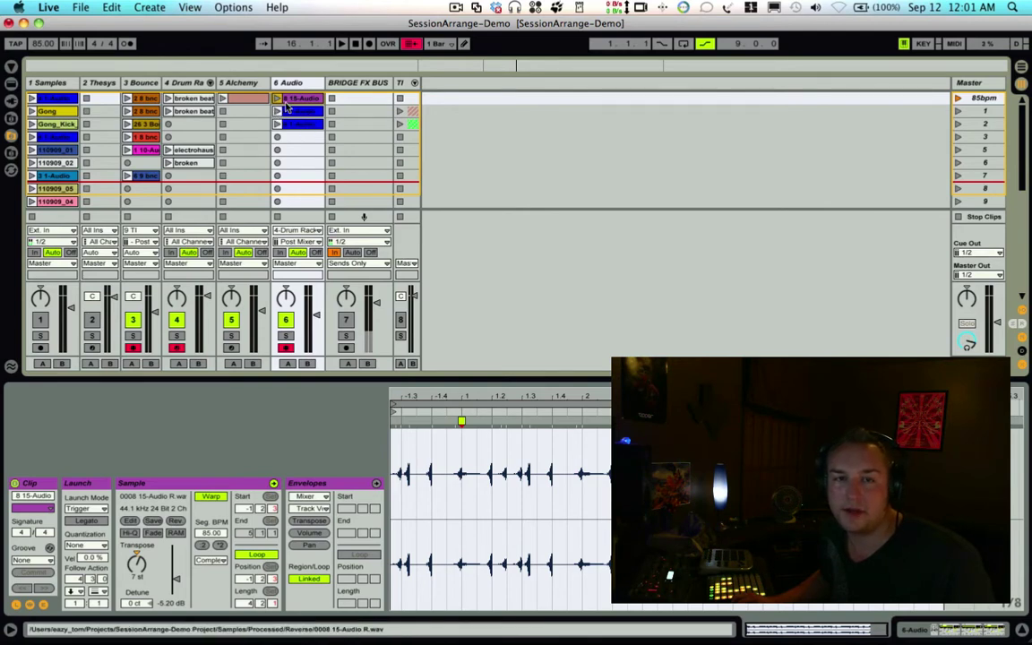
# Launch the 15-Audio clip in track 6, slot 1, so its follow action triggers the next clip.
pyautogui.click(285, 102)
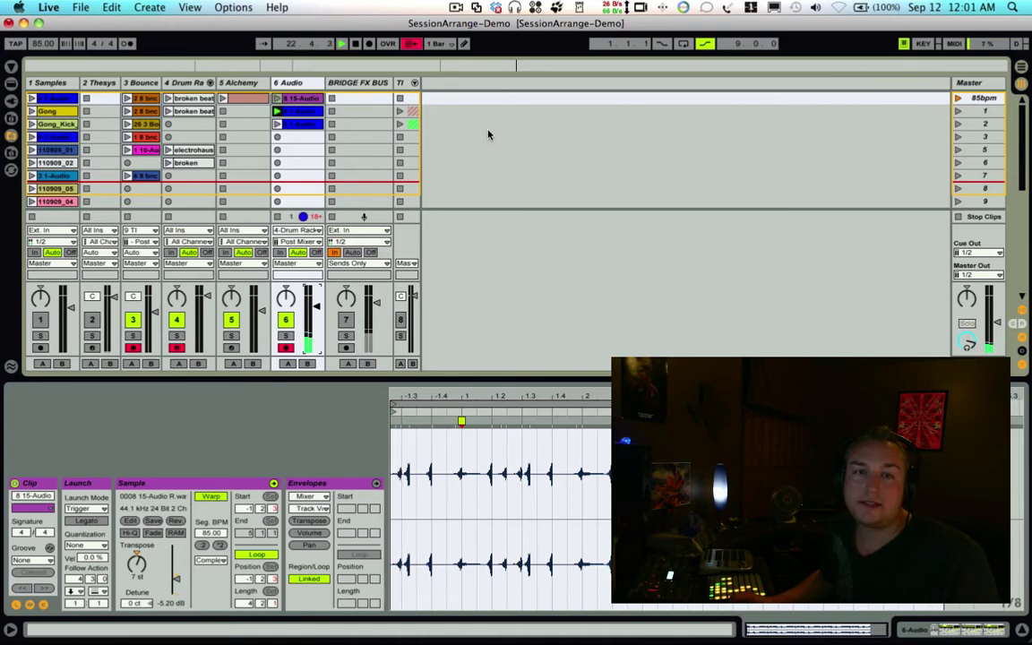
# Stop playback at 23.2.3, enable Follow, and switch the metronome on.
pyautogui.press('space')
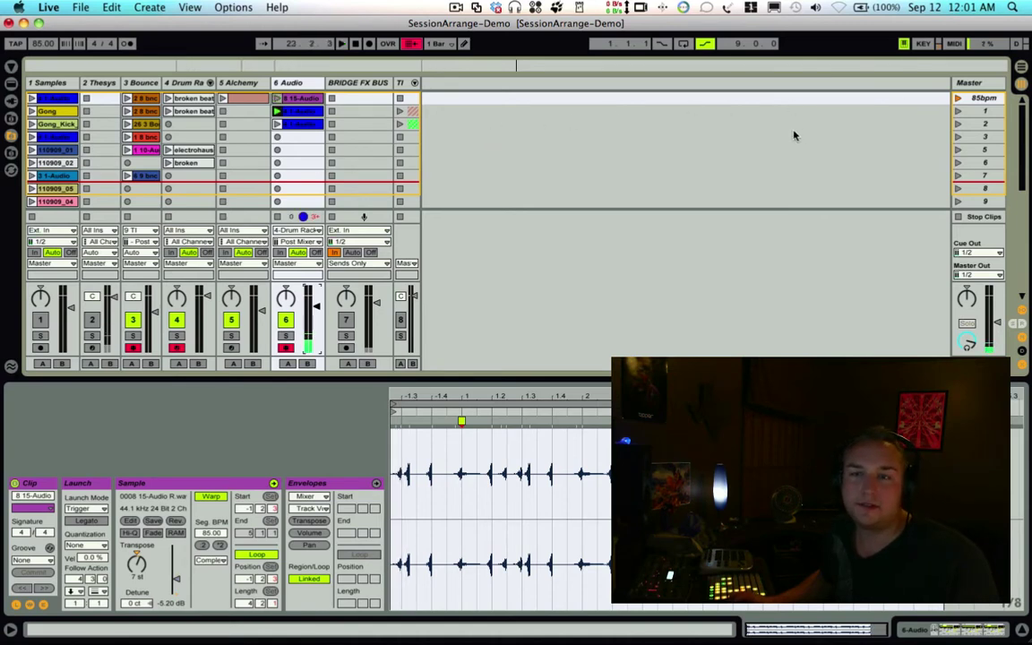
pyautogui.click(263, 44)
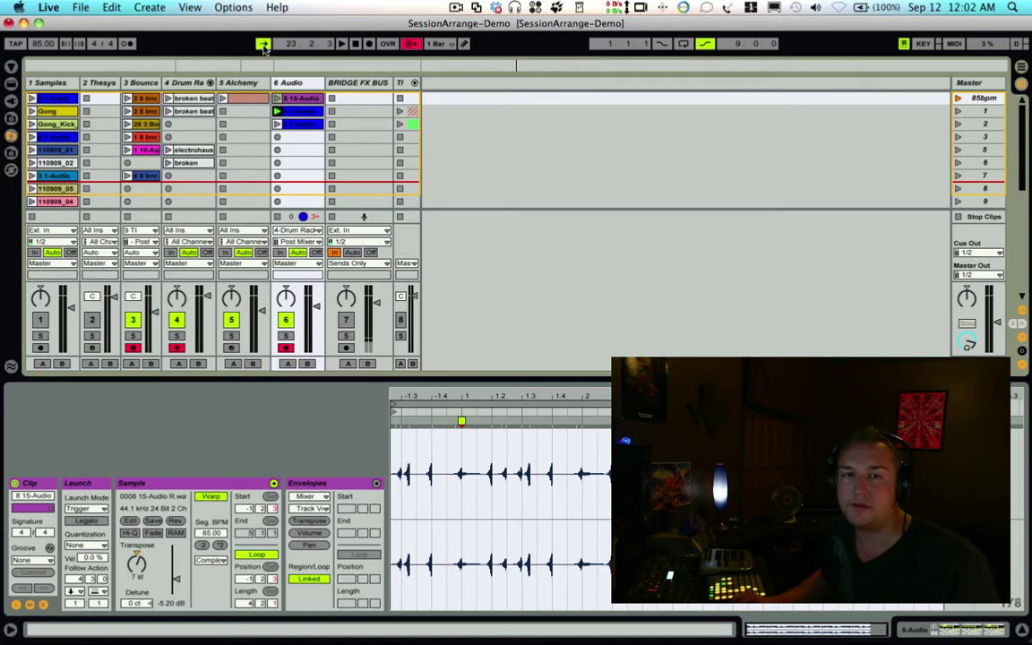
pyautogui.click(126, 44)
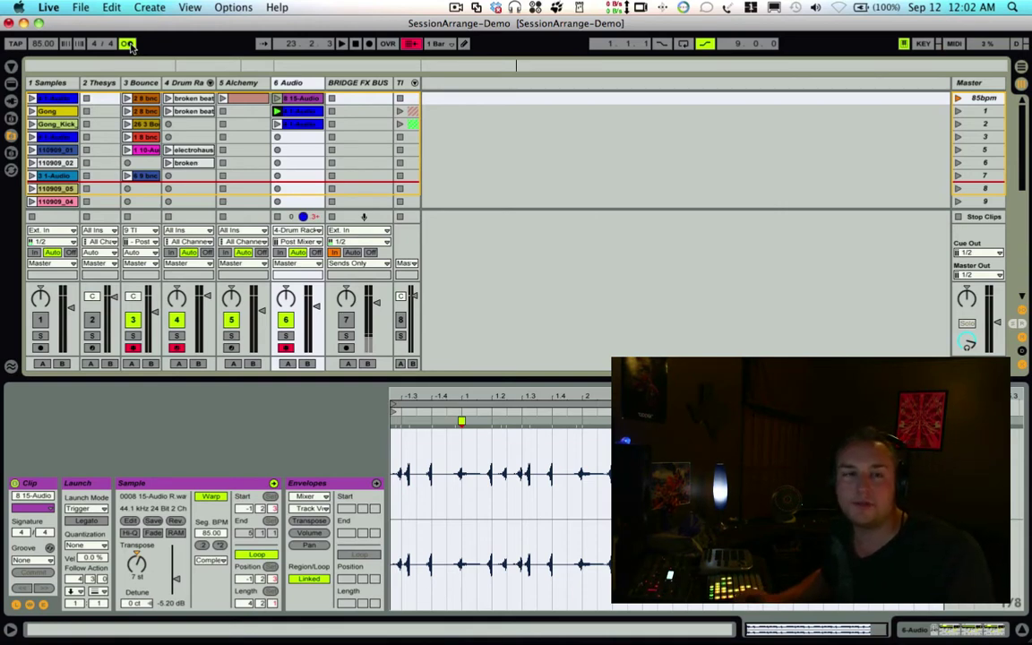
# Switch the metronome off and enable the Arrangement Record button.
pyautogui.click(128, 43)
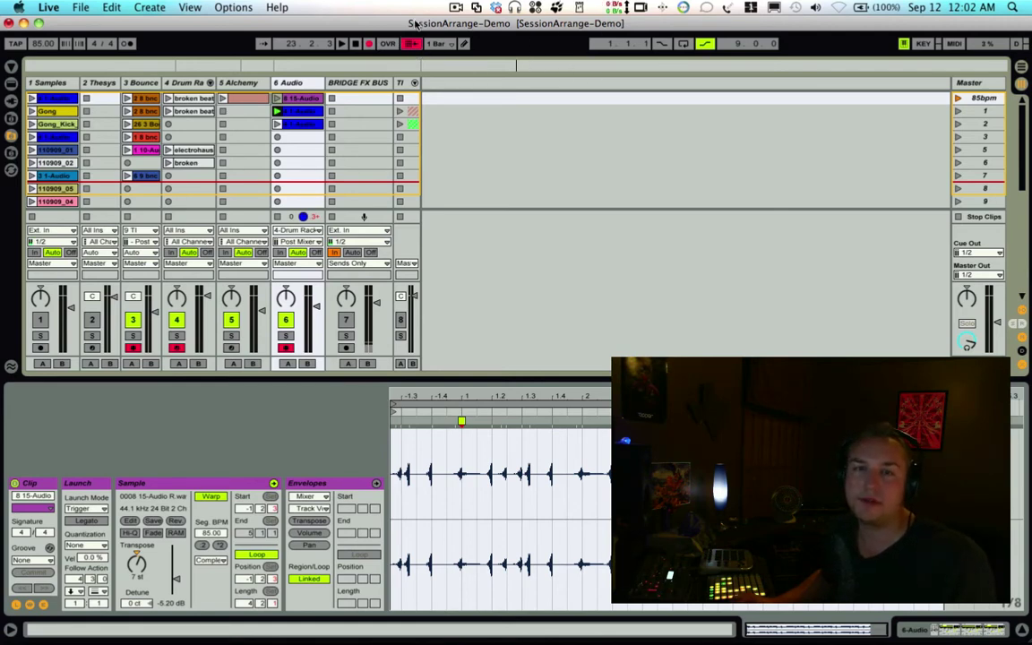
pyautogui.click(463, 44)
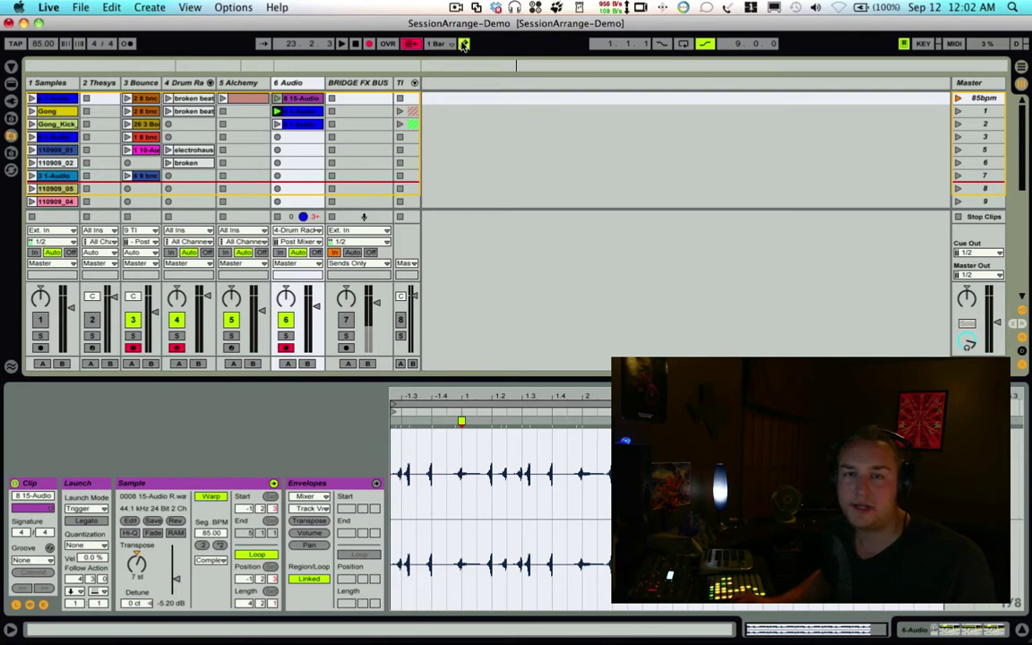
# Re-arm the 6 Audio track, then arm the 4 Drum Rack and 3 Bounce tracks in the mixer.
pyautogui.click(289, 348)
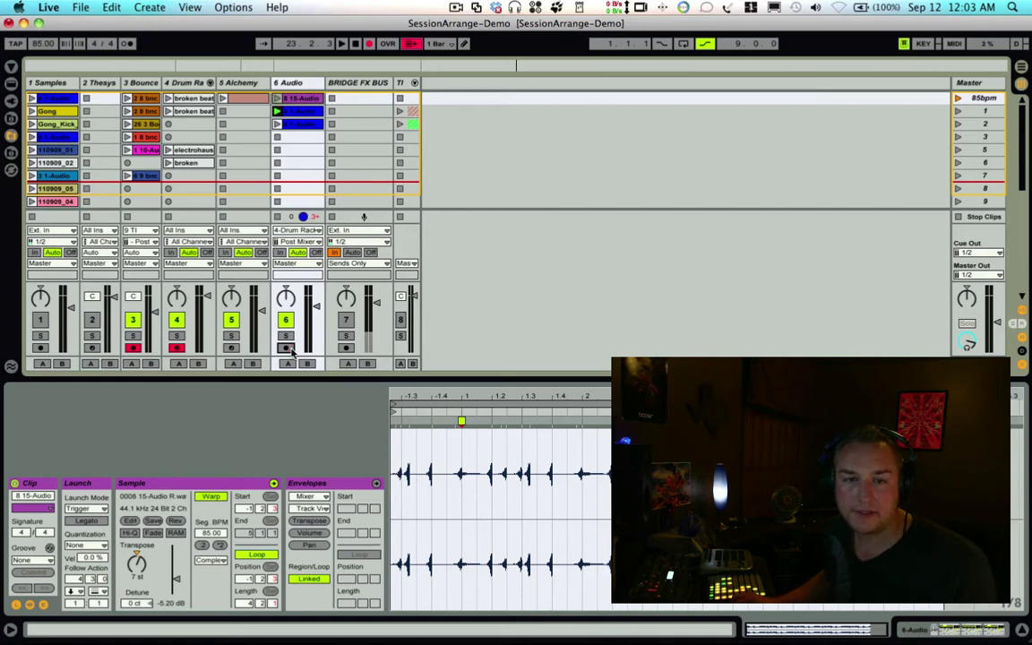
pyautogui.click(286, 348)
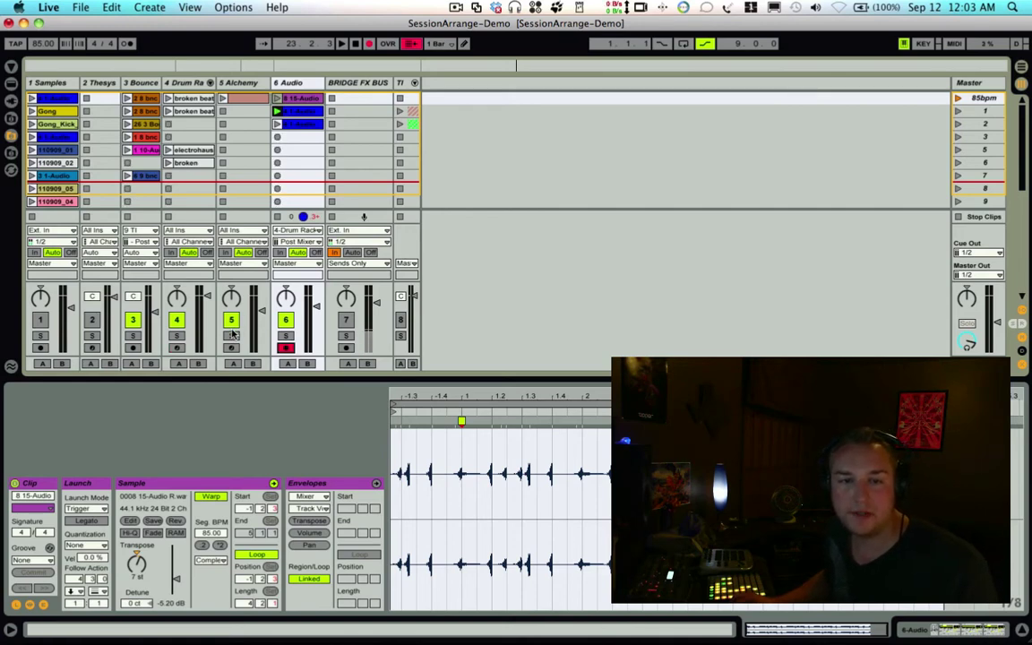
pyautogui.click(179, 349)
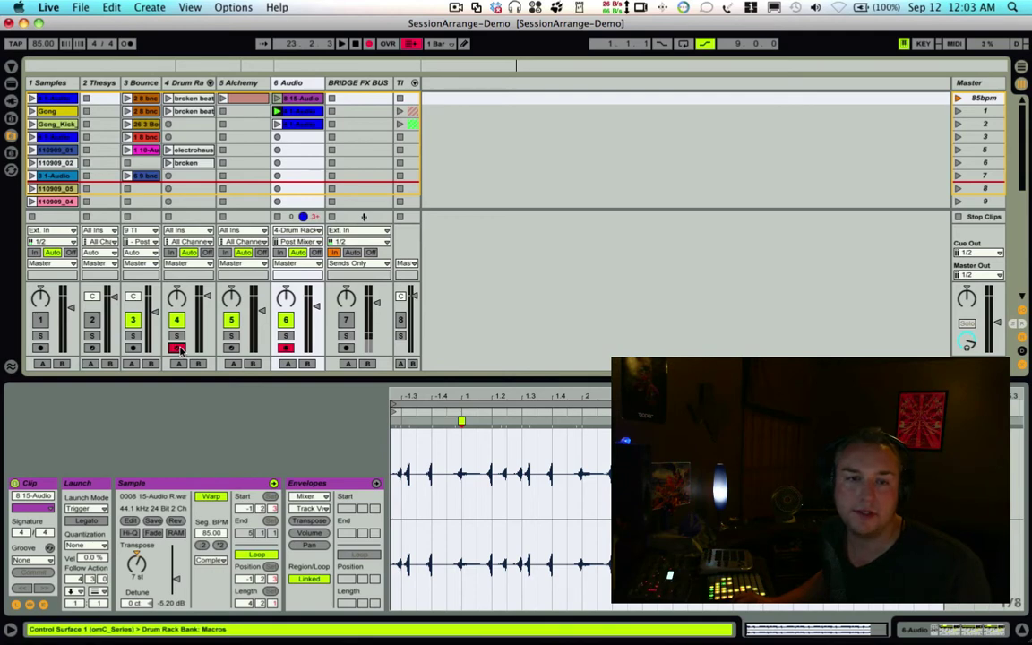
pyautogui.click(134, 349)
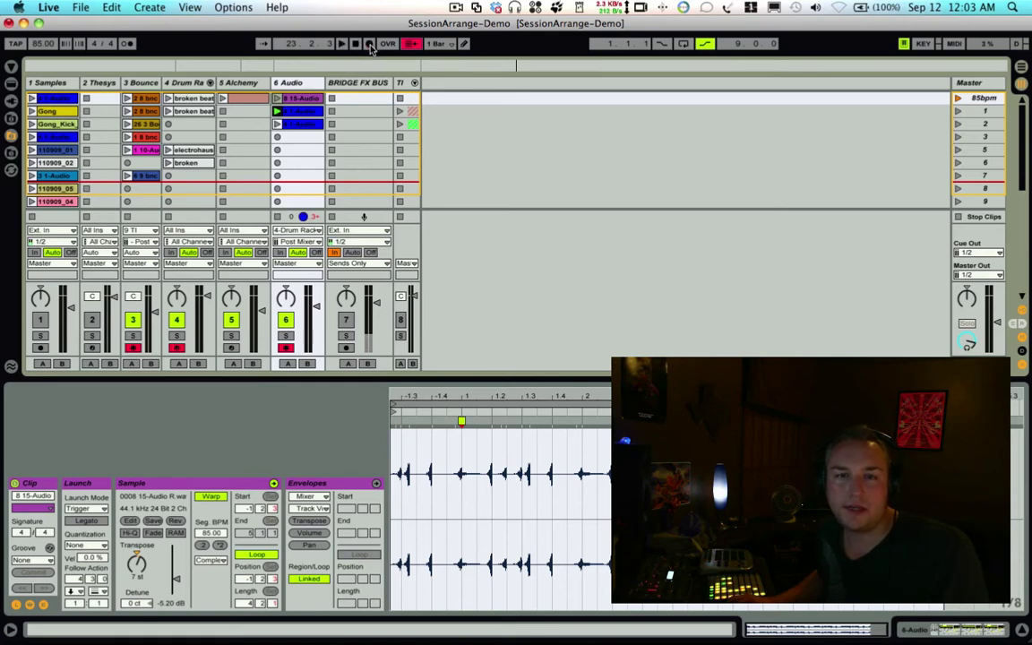
# Set the Arrangement loop brace to bars 1–10 and start playback from bar 1.
pyautogui.press('Tab')
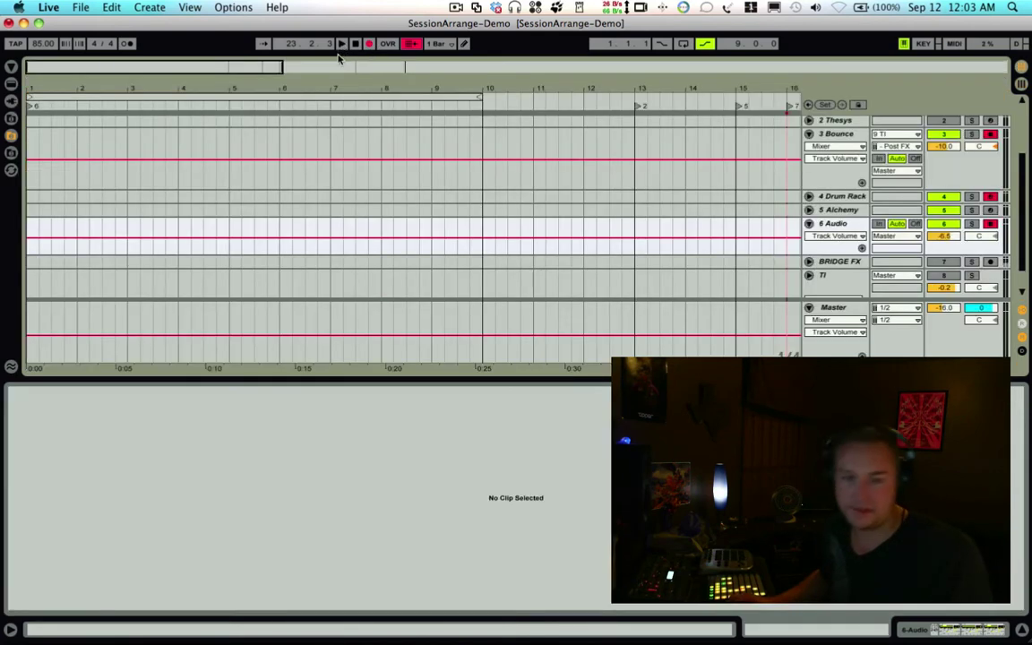
pyautogui.click(195, 97)
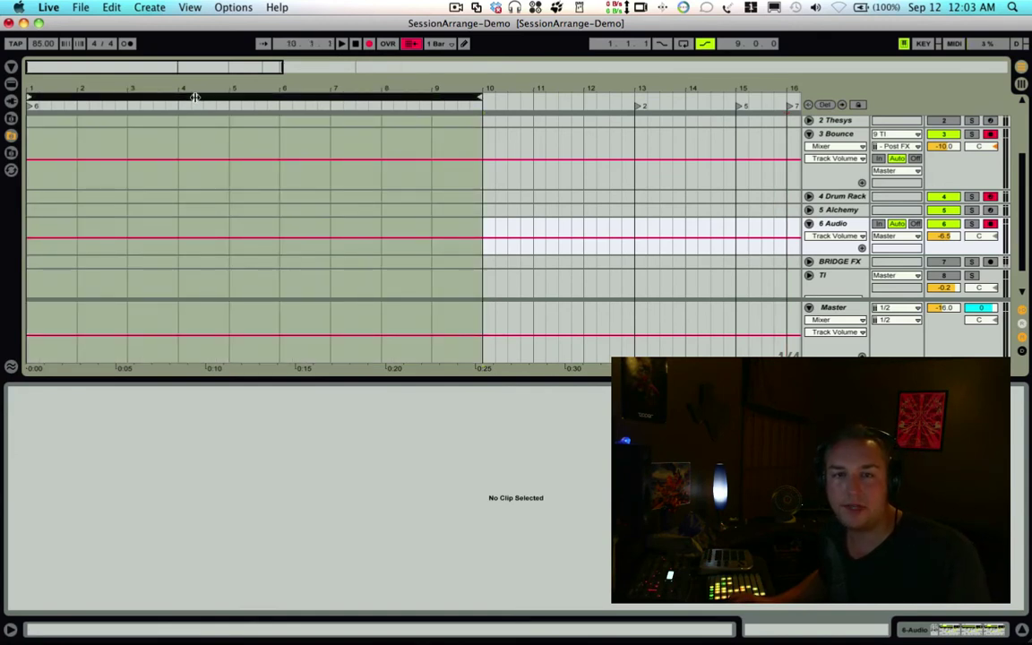
pyautogui.click(343, 44)
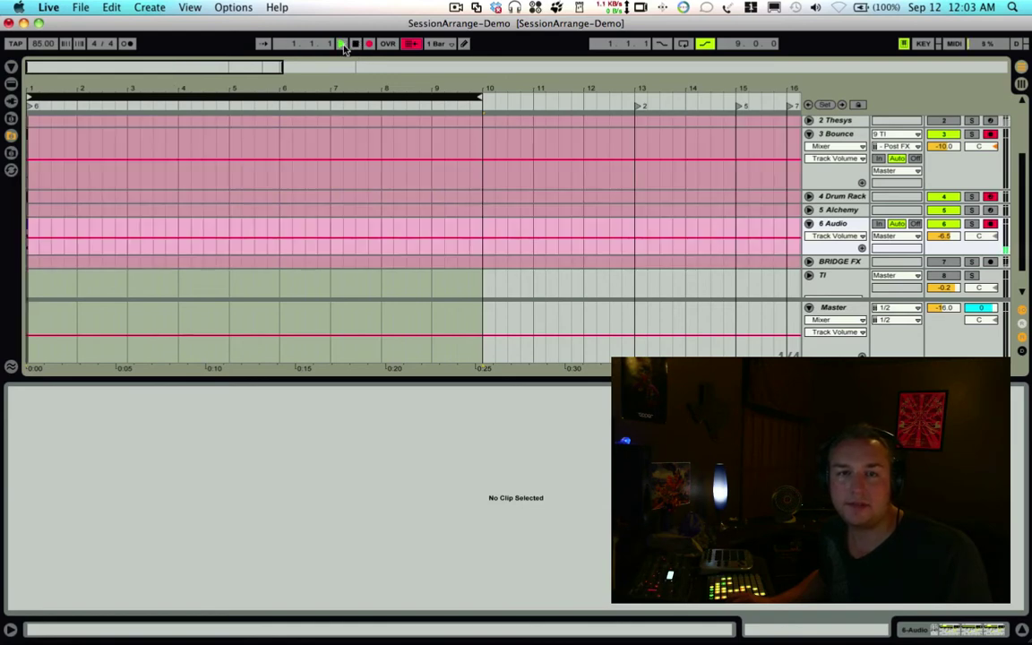
# Launch Scene 1 in Session View so its clips record into the Arrangement.
pyautogui.press('Tab')
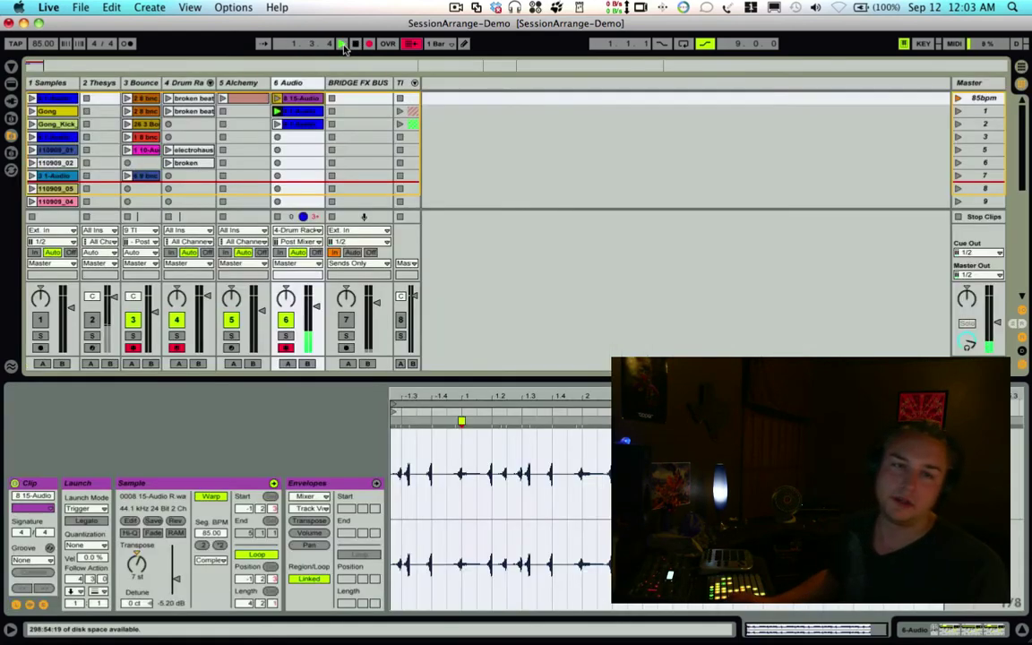
pyautogui.click(959, 100)
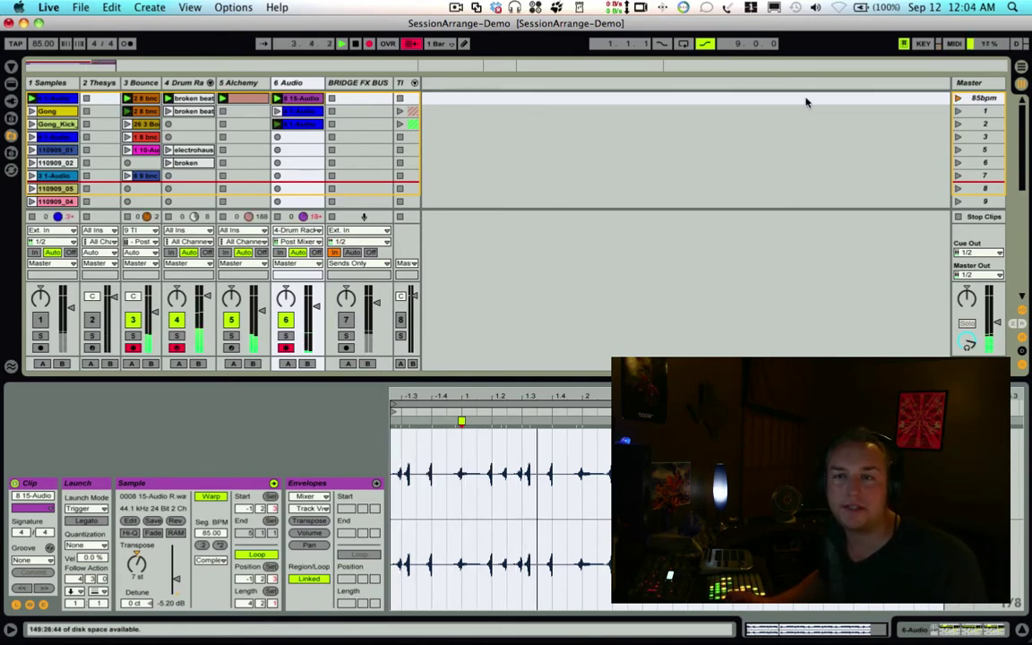
pyautogui.press('Tab')
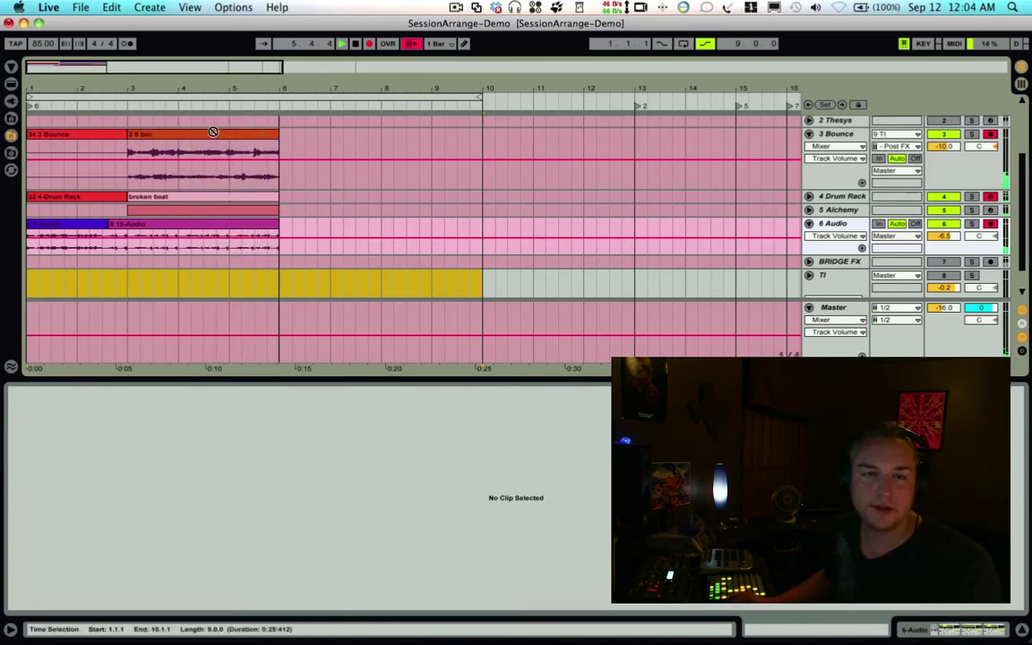
# Stop the Arrangement recording with F9, then stop playback.
pyautogui.click(262, 43)
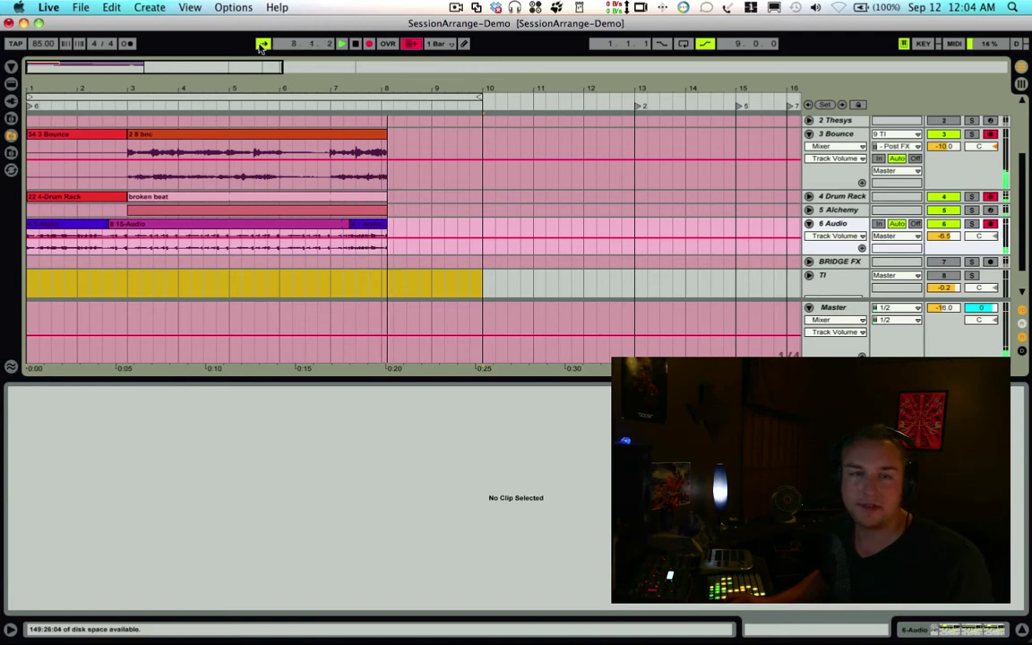
pyautogui.click(262, 44)
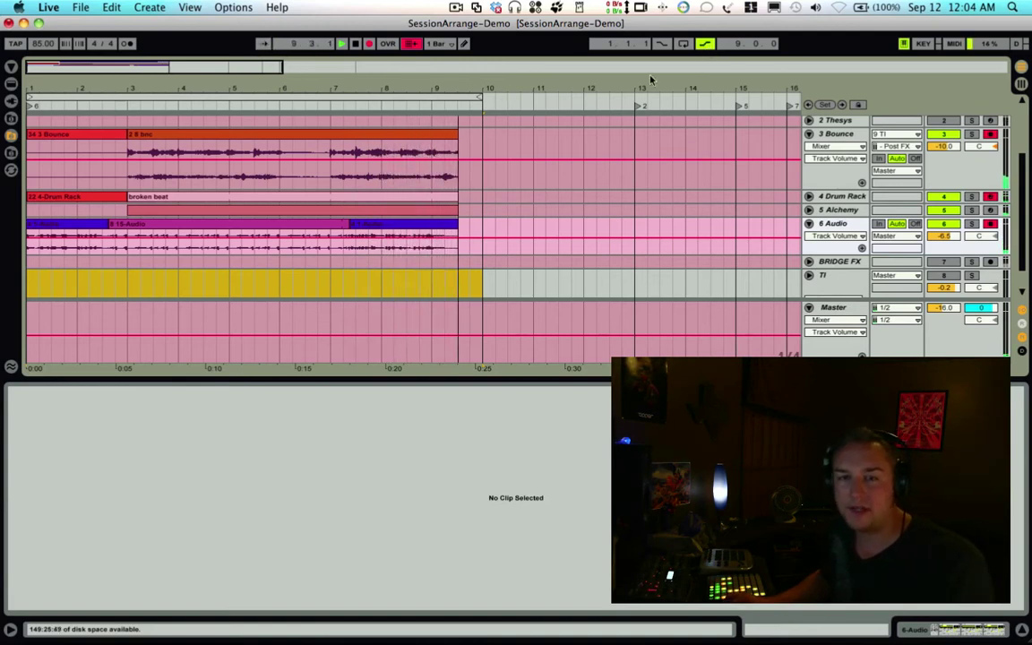
pyautogui.press('F9')
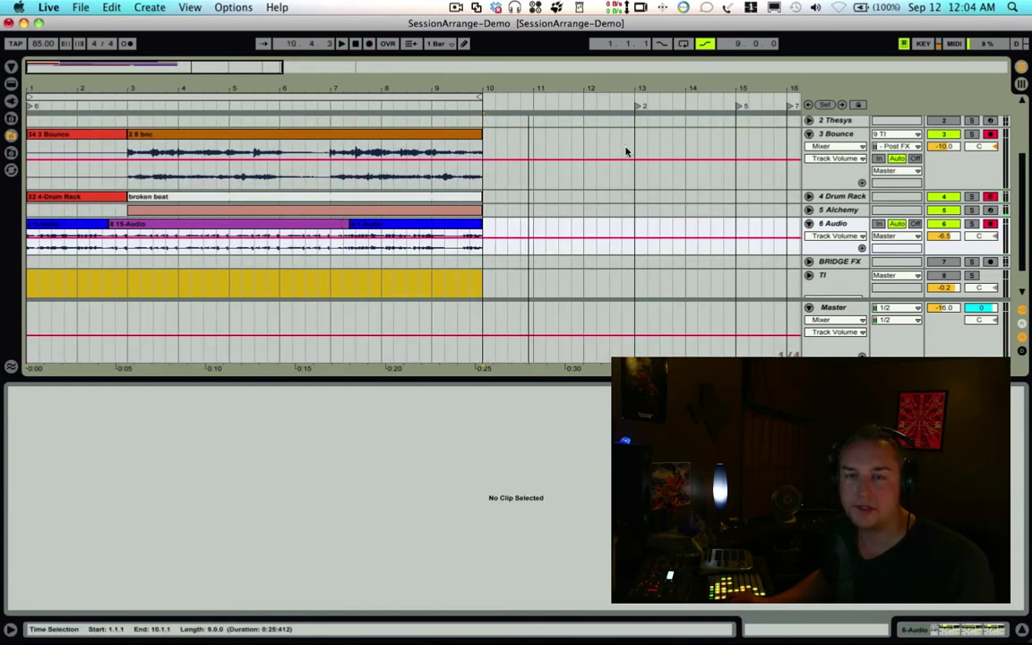
pyautogui.press('space')
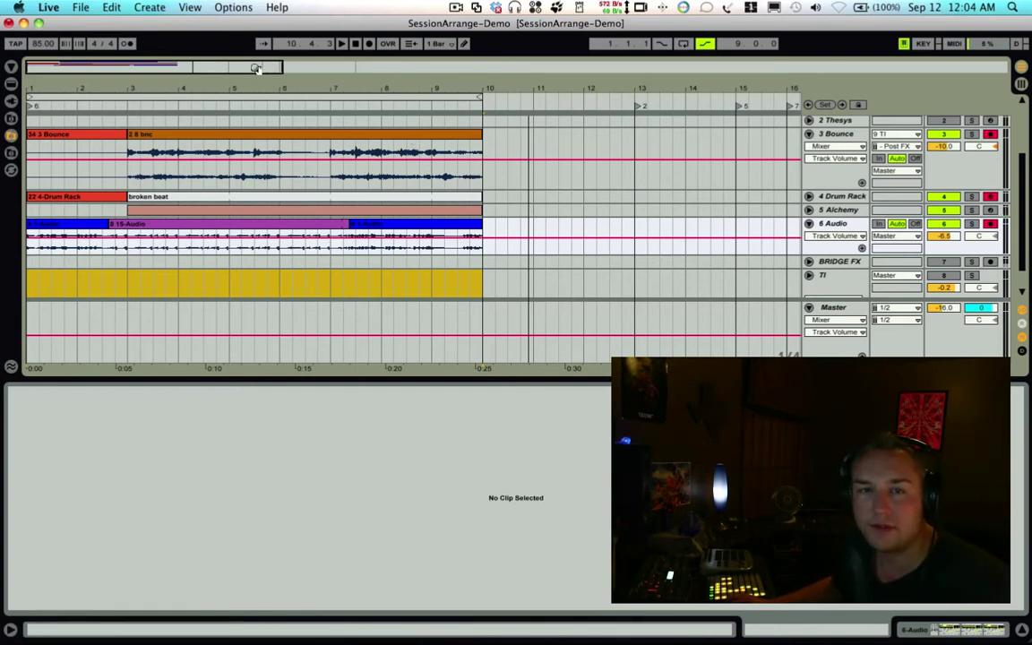
# Zoom the Arrangement timeline out until bars 1–11 fit in view.
pyautogui.press('-')
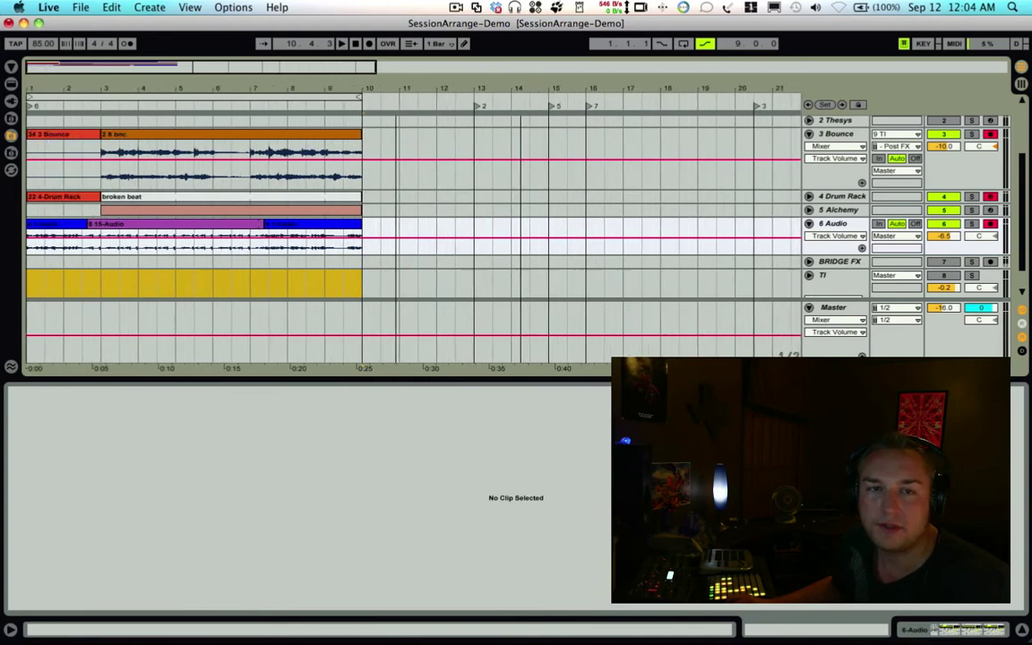
pyautogui.press('+')
pyautogui.press('+')
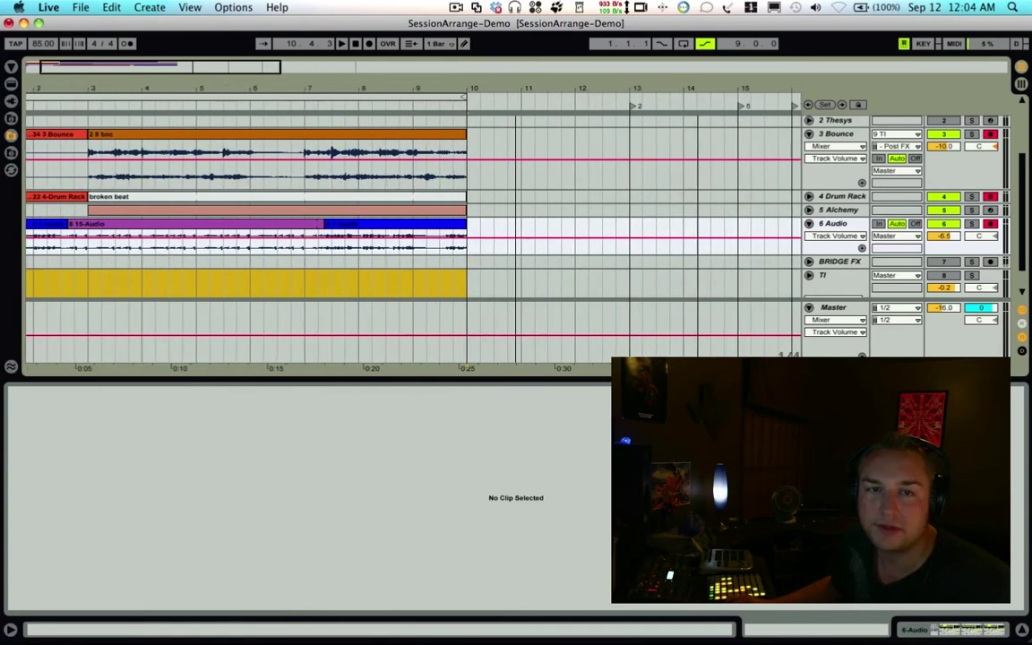
pyautogui.press('+')
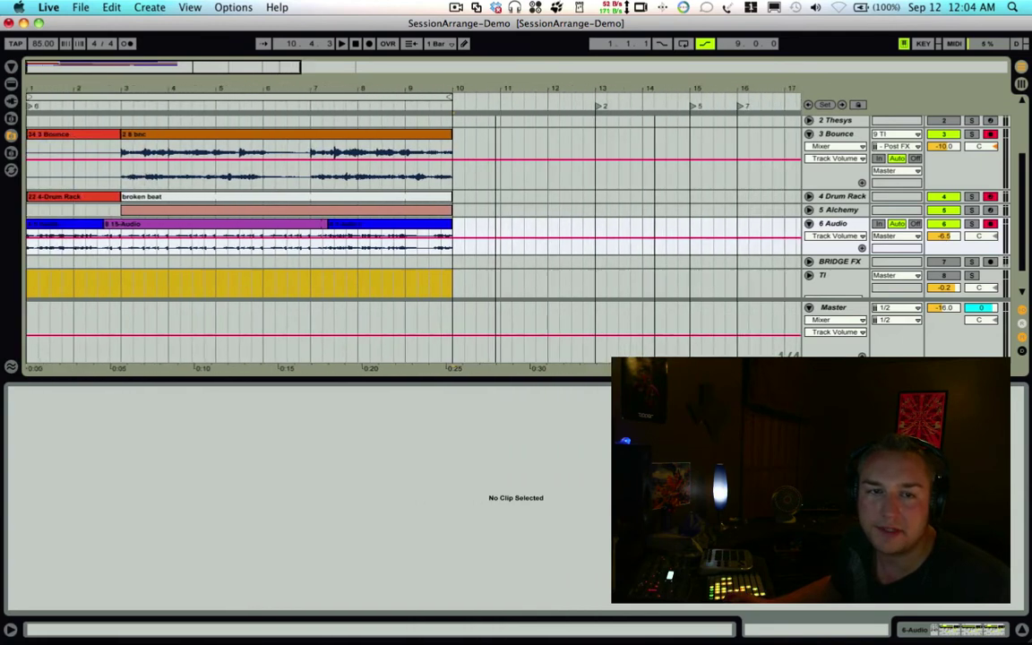
pyautogui.press('-')
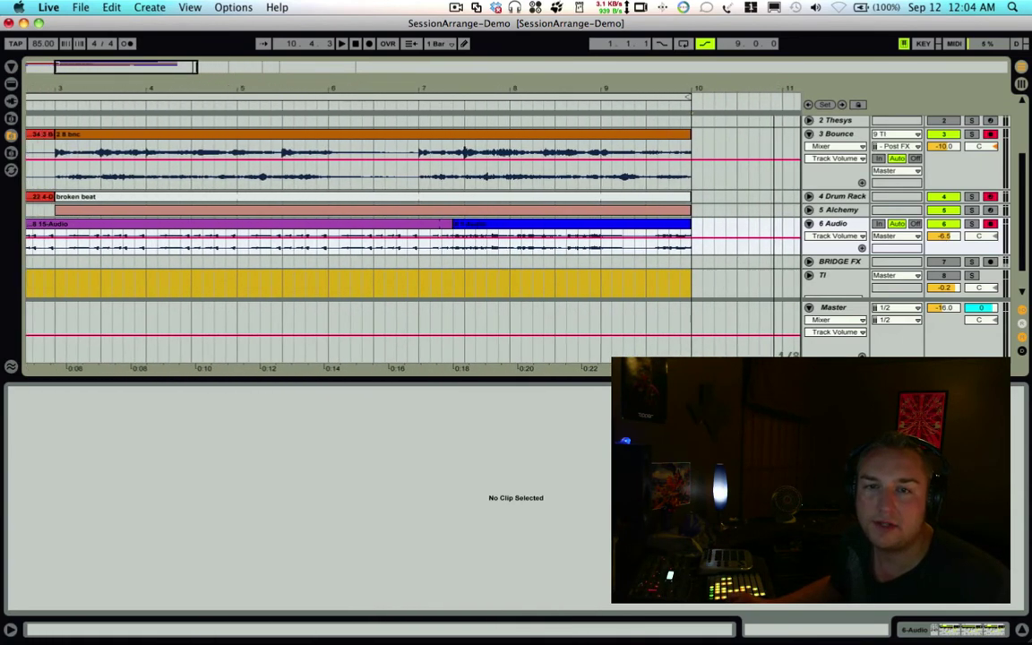
pyautogui.press('-')
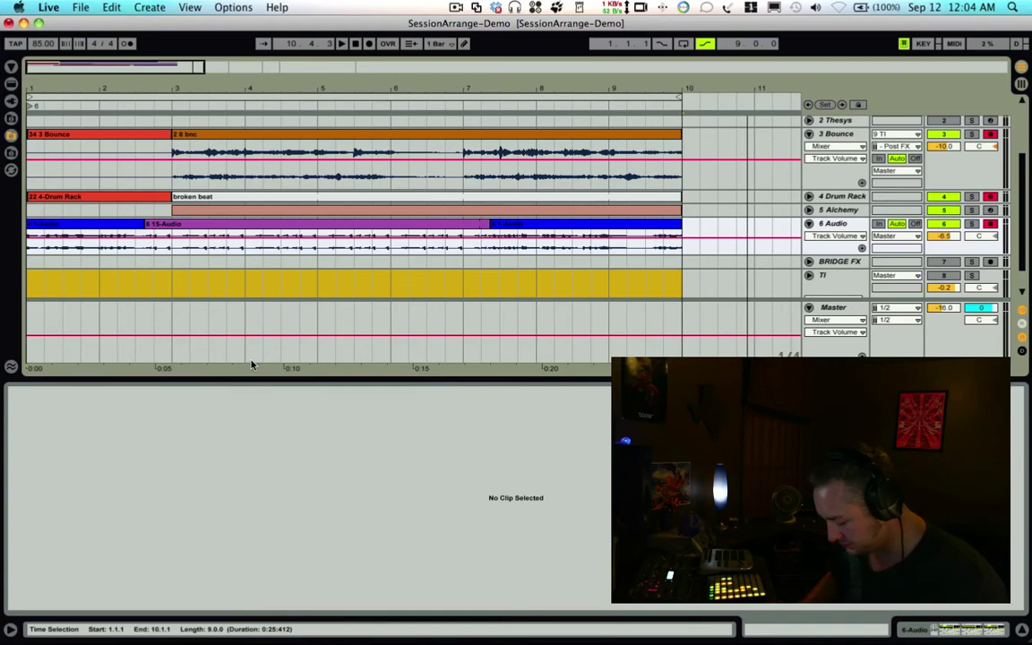
pyautogui.press('super+alt+l')
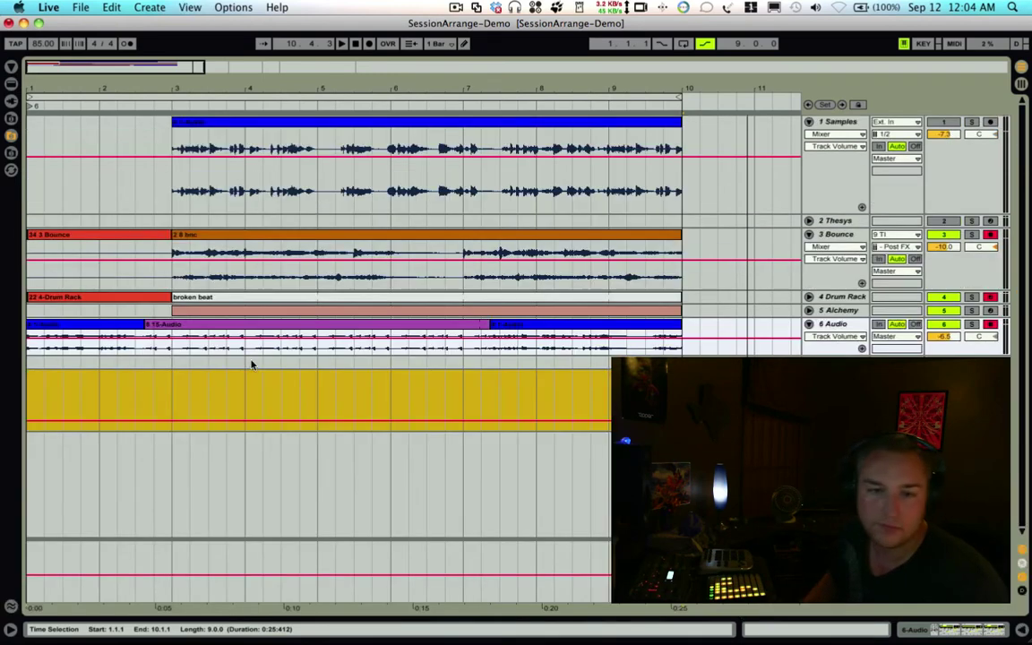
pyautogui.hscroll(3, 252, 364)
pyautogui.hscroll(3, 206, 366)
pyautogui.hscroll(-6, 163, 369)
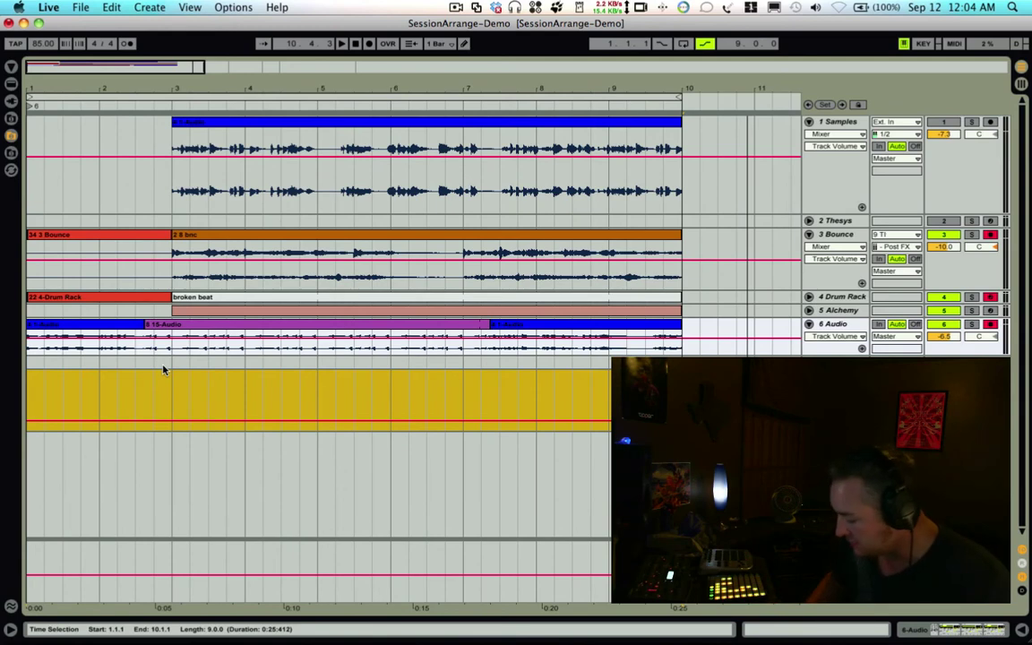
pyautogui.press('super+alt+l')
pyautogui.press('super+alt+l')
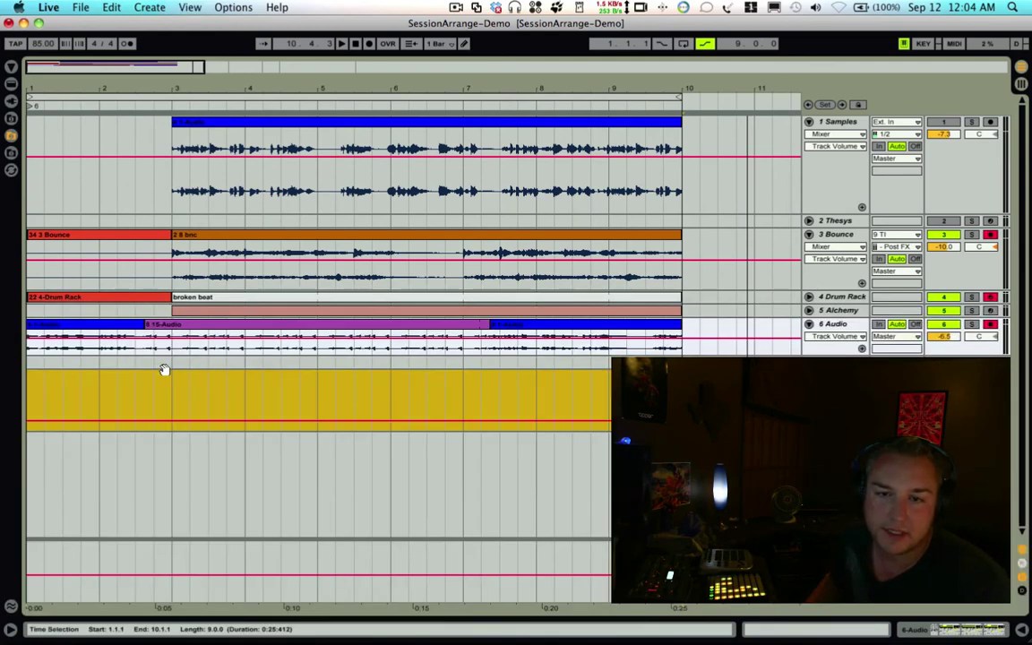
pyautogui.press('super+alt+l')
pyautogui.press('super+alt+l')
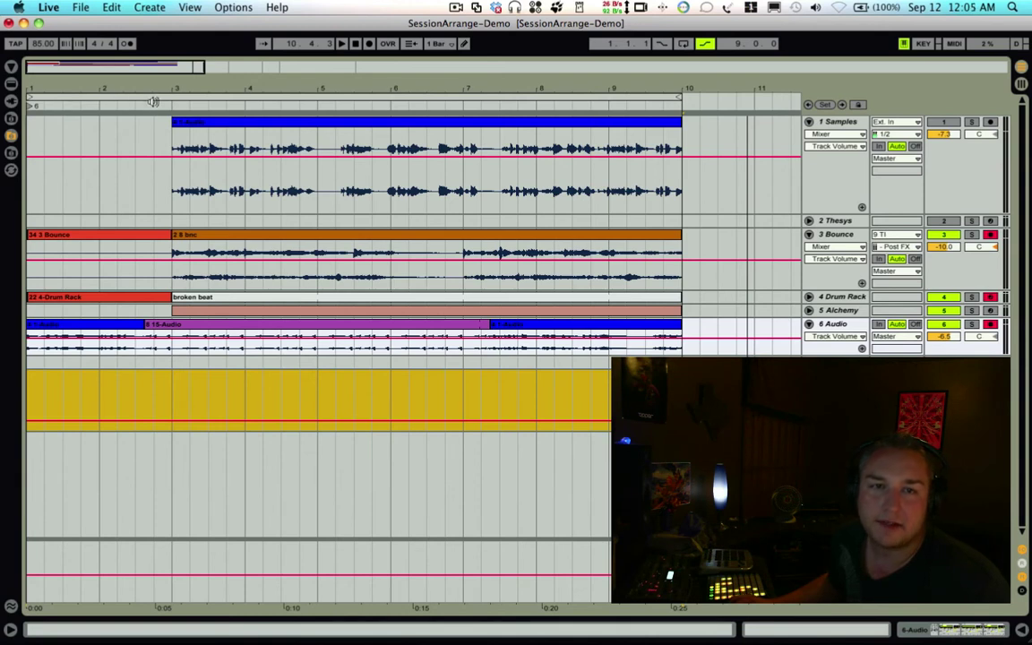
# Loop the Samples clip's bars 3–10 with Cmd+L and confirm the 3.1.1–10.1.1 range.
pyautogui.click(249, 126)
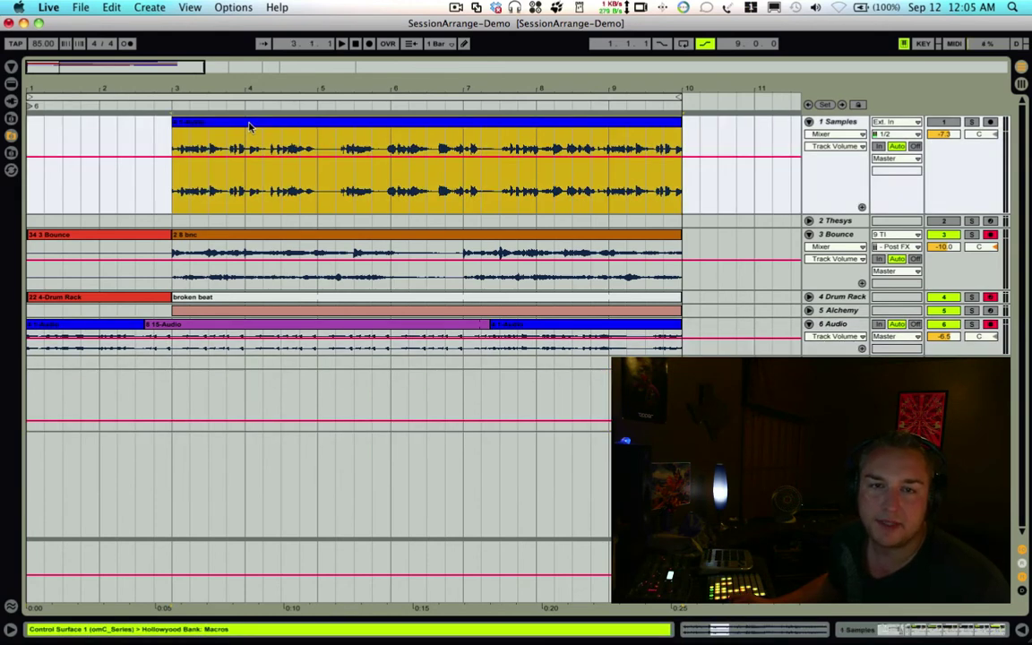
pyautogui.press('super+l')
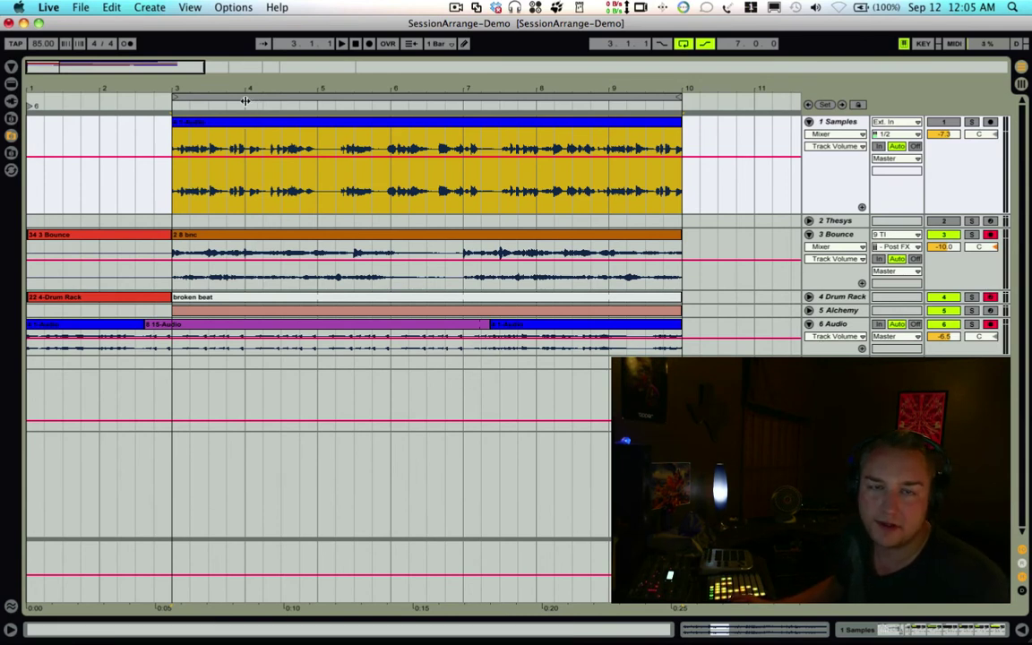
pyautogui.click(245, 100)
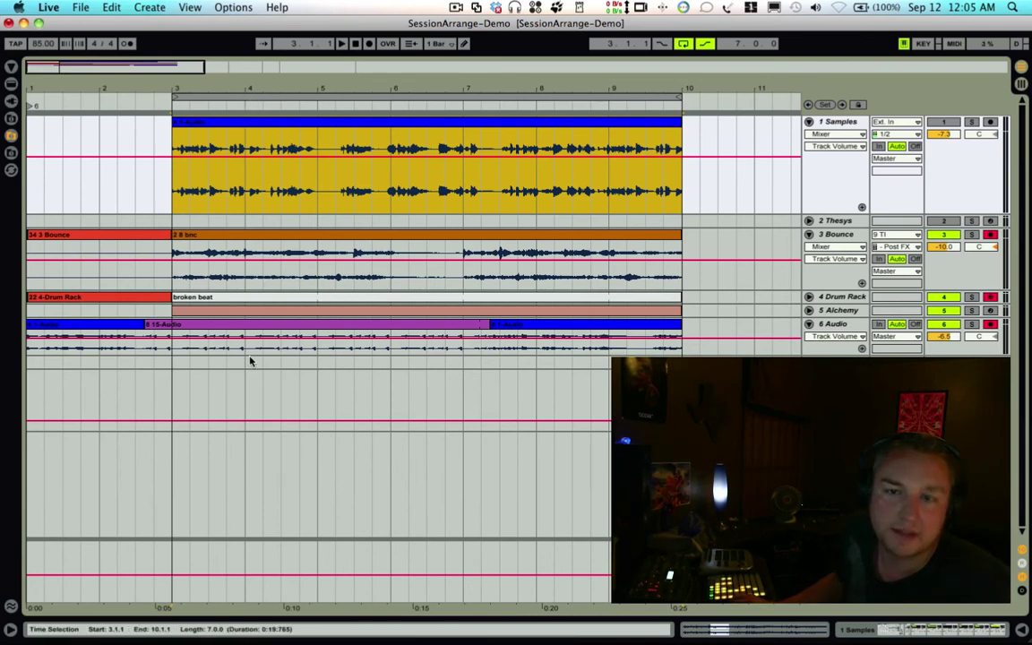
pyautogui.click(451, 99)
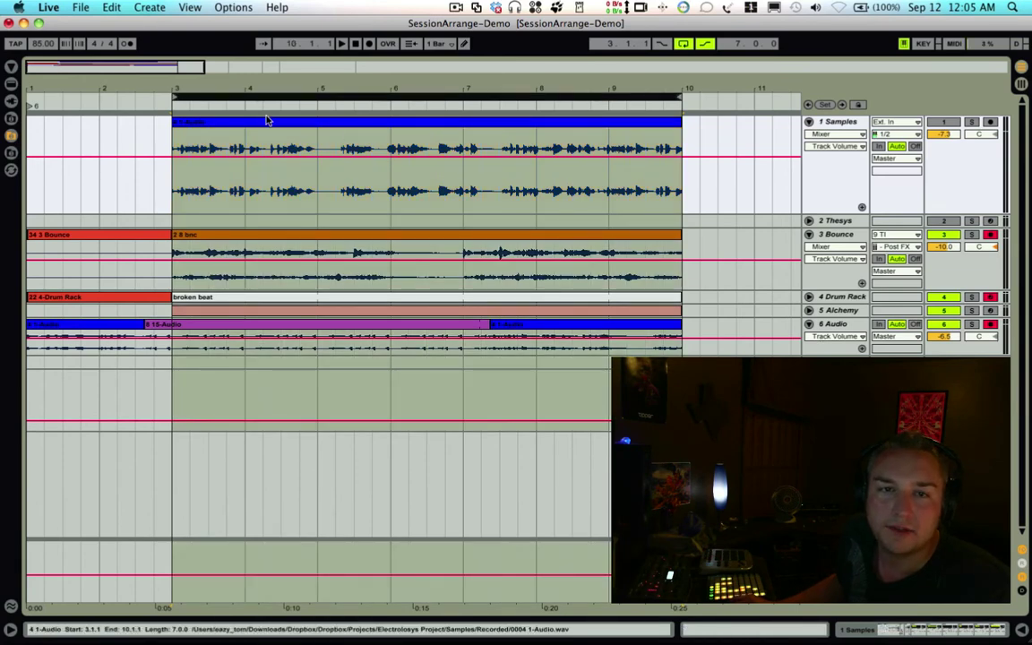
pyautogui.click(236, 120)
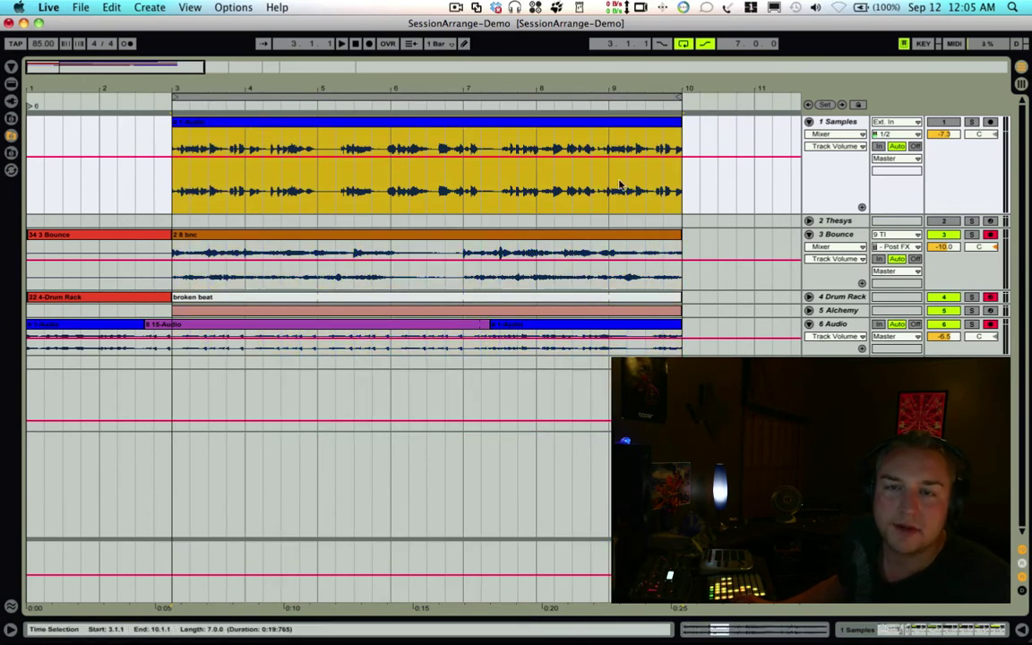
pyautogui.click(321, 126)
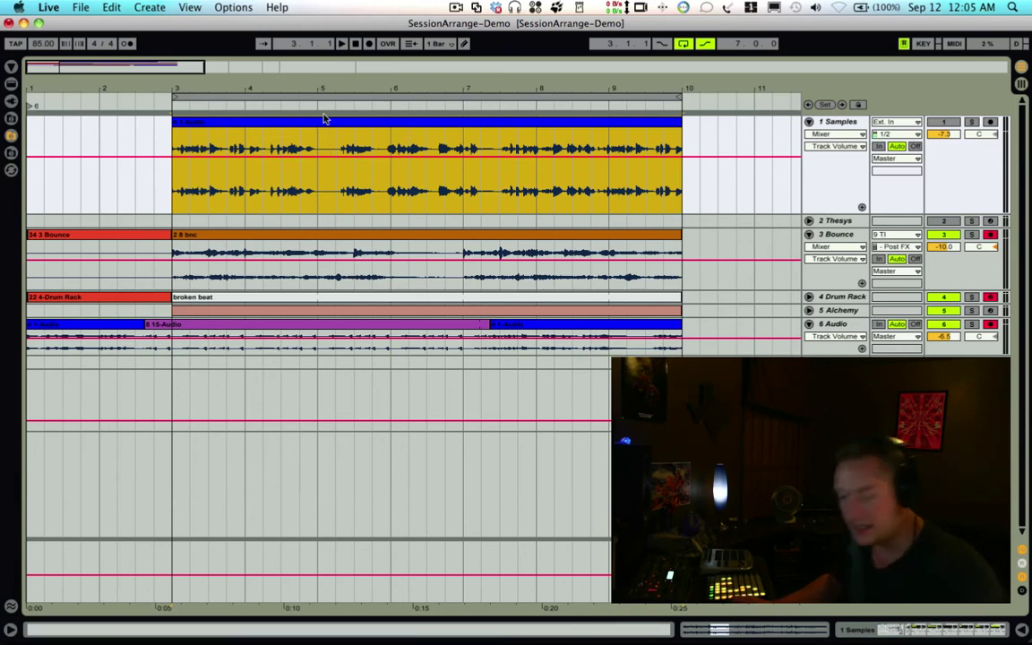
pyautogui.press('Tab')
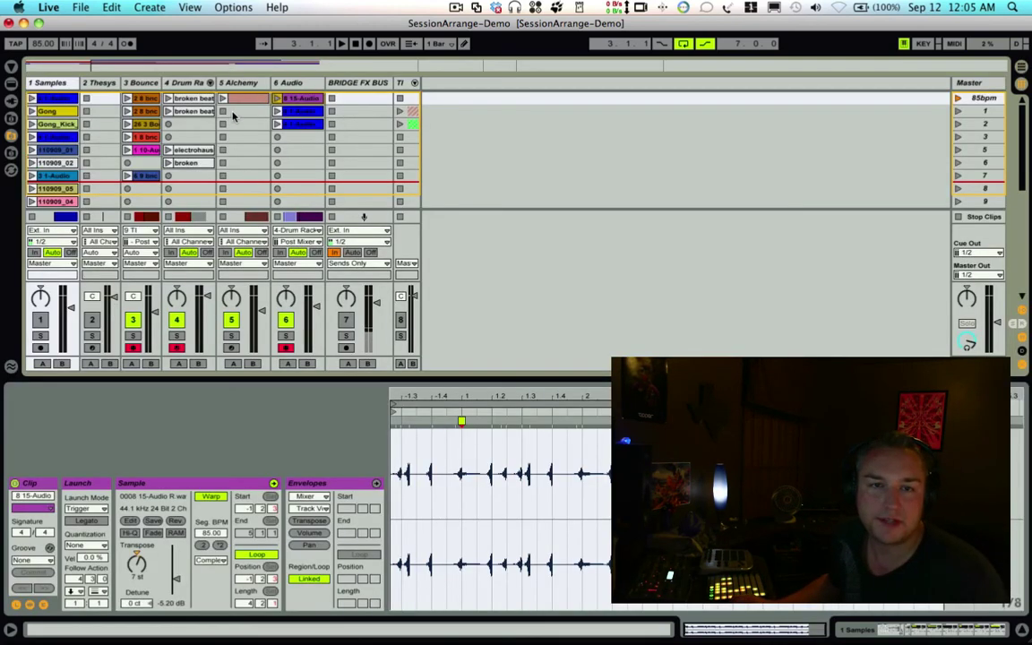
pyautogui.press('Tab')
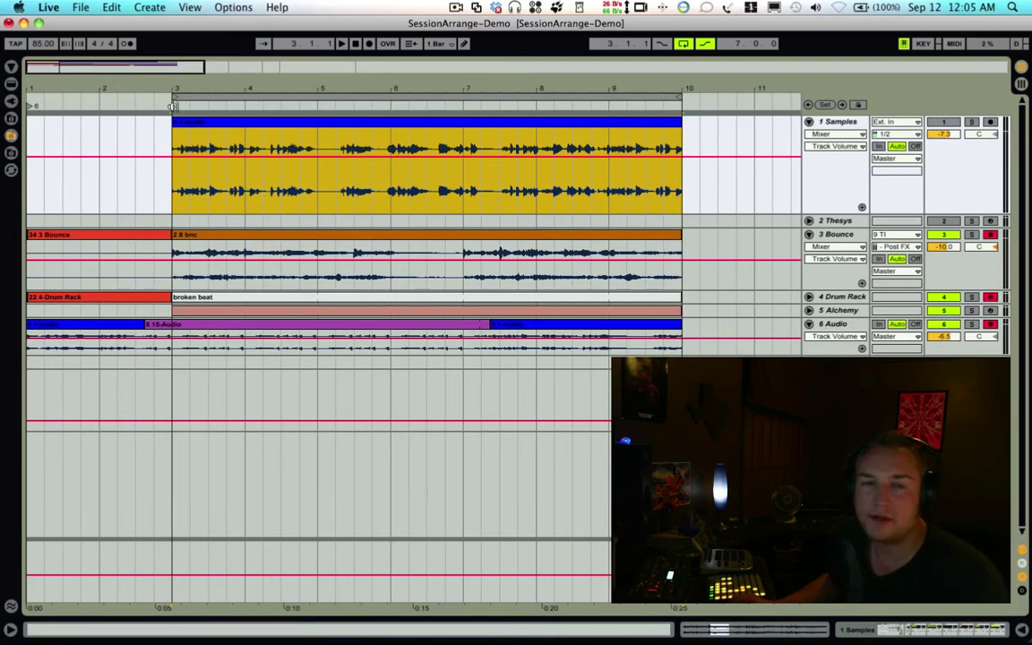
pyautogui.press('Tab')
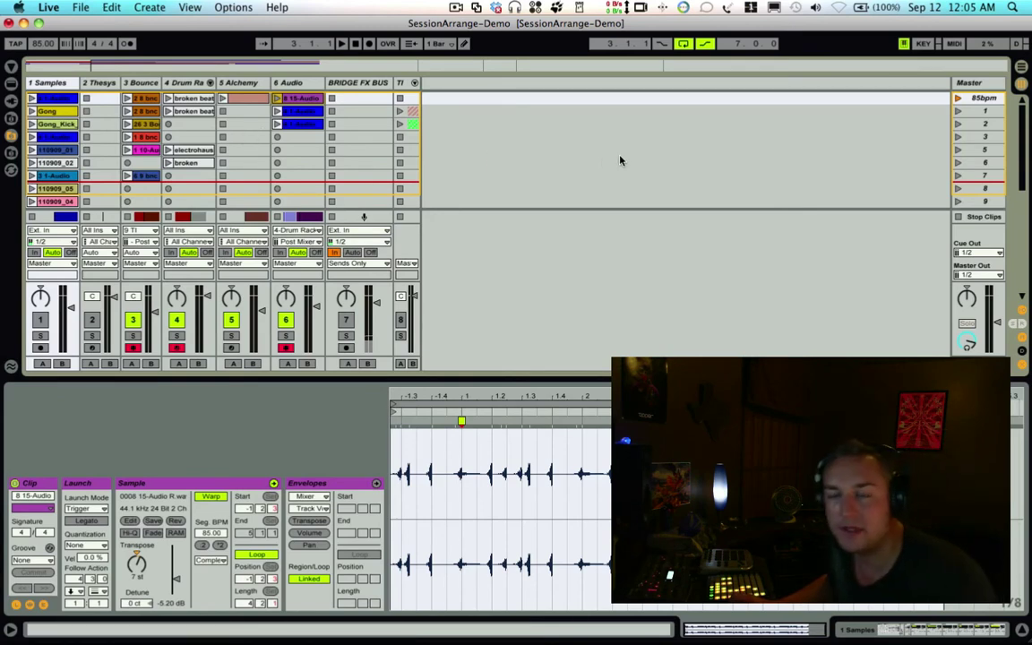
pyautogui.press('Tab')
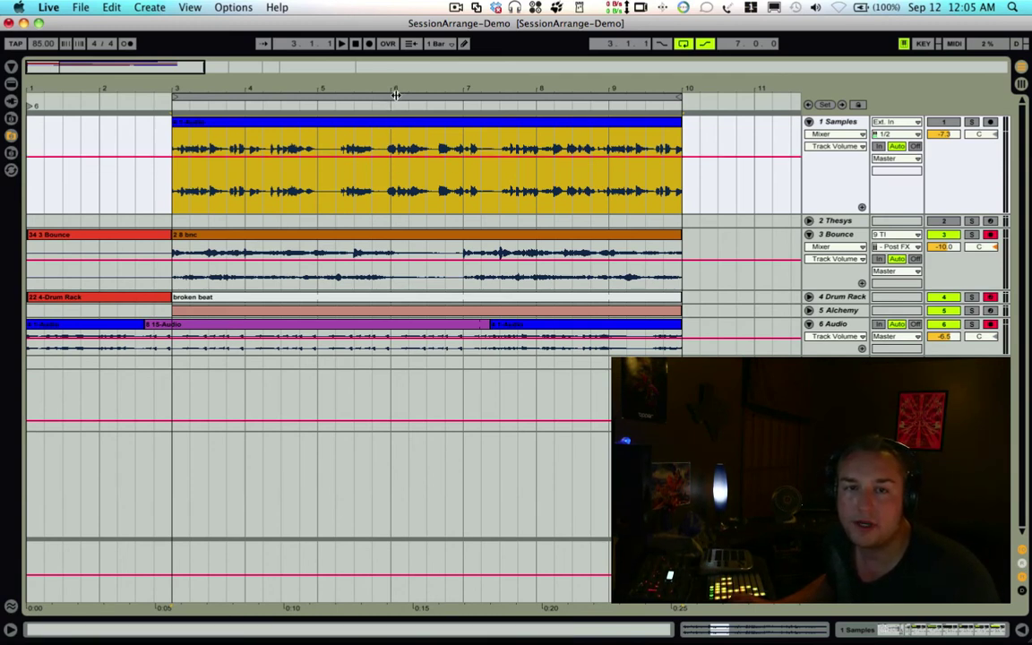
# Play the looped bars 3–10 and capture them into a new Session scene.
pyautogui.click(307, 97)
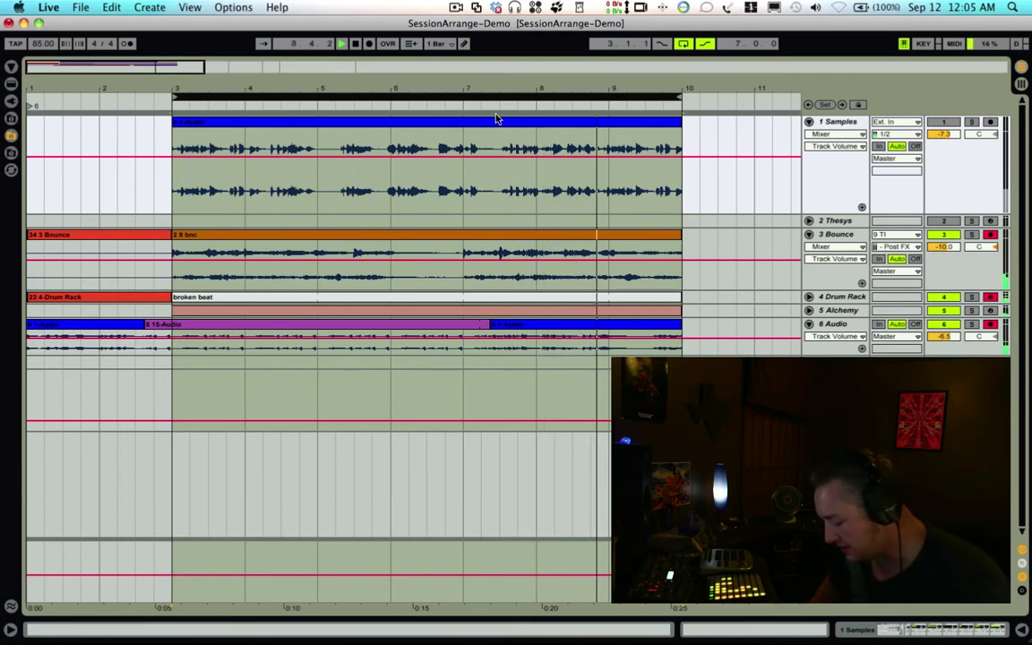
pyautogui.press('super+shift+i')
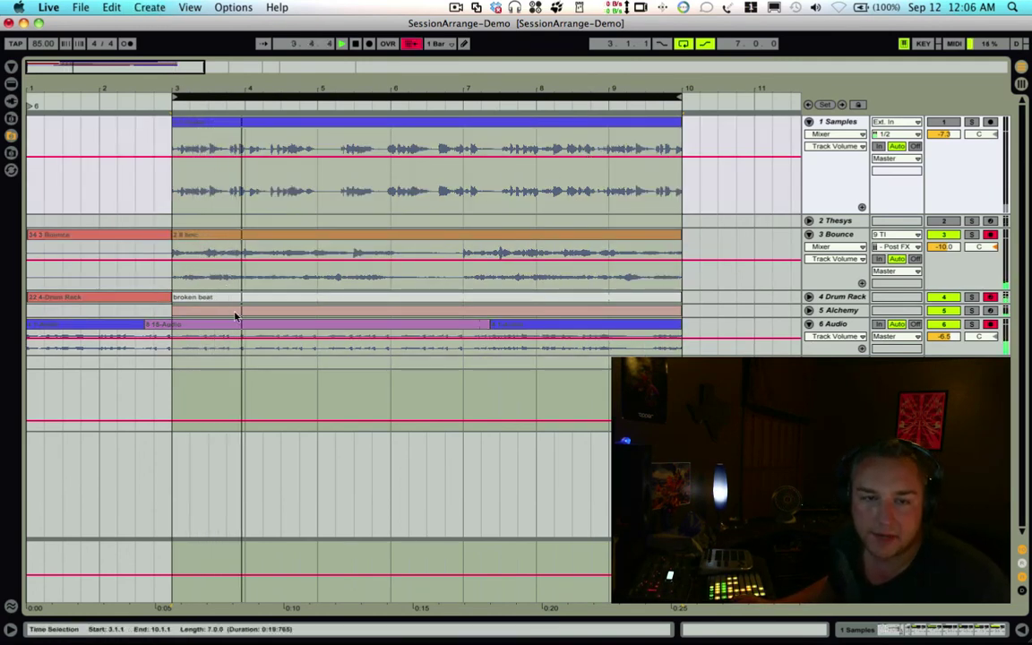
pyautogui.press('Tab')
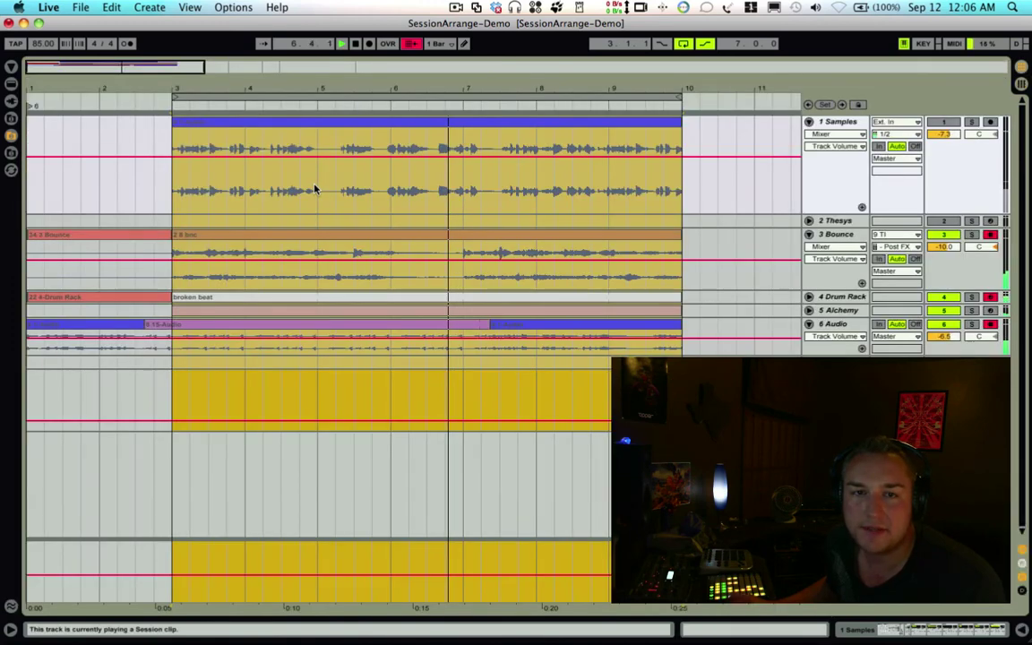
# Use Back to Arrangement so playback returns to the recorded Arrangement clips.
pyautogui.press('Tab')
pyautogui.press('Tab')
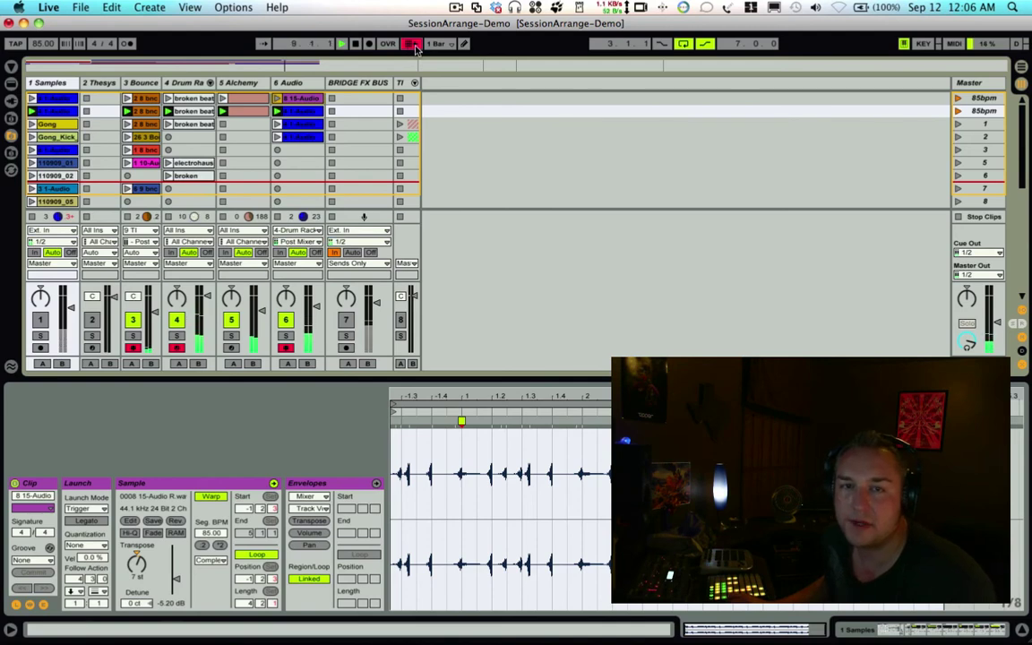
pyautogui.press('Tab')
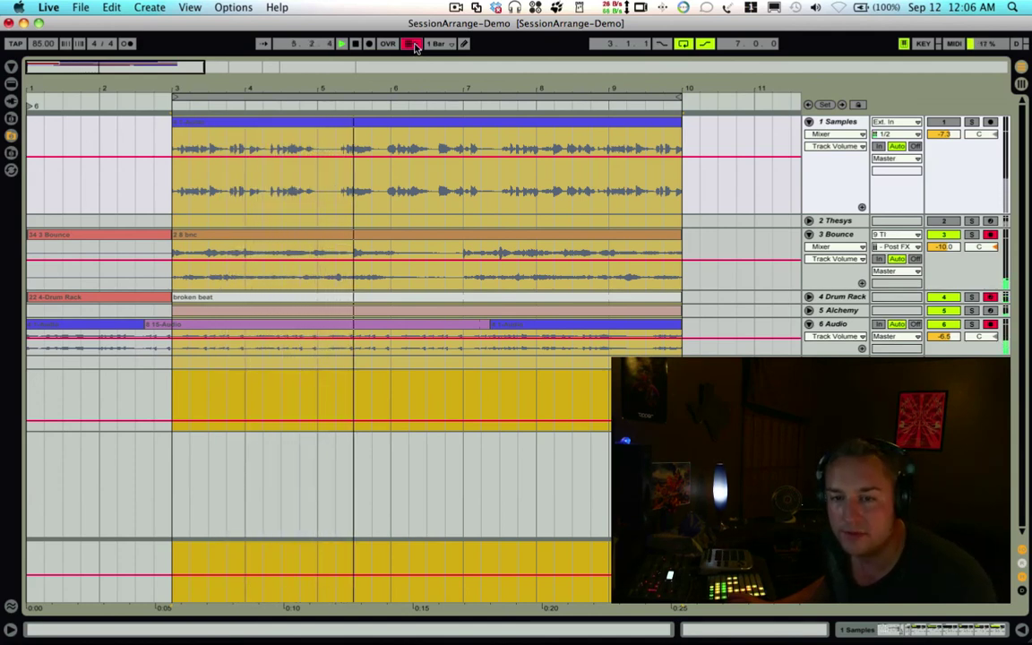
pyautogui.press('Tab')
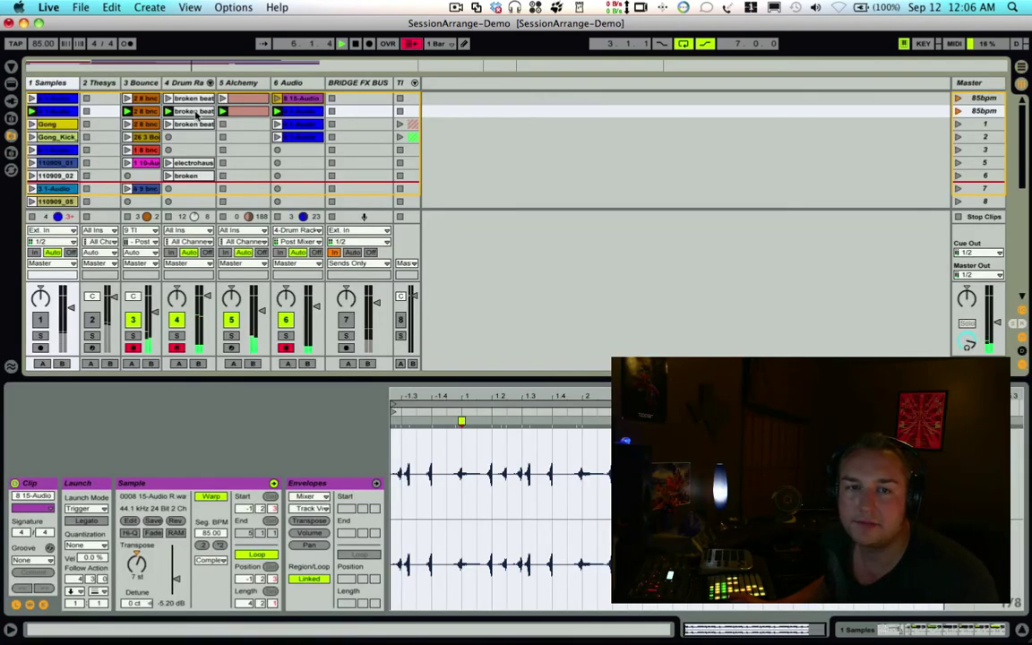
pyautogui.click(410, 43)
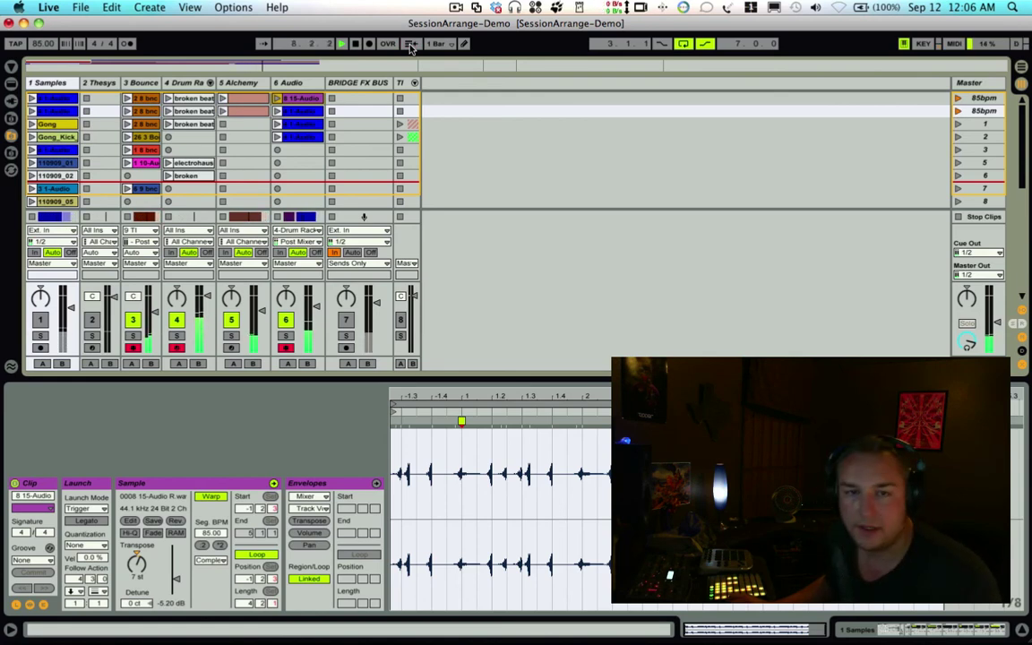
# Glance at the Arrangement, then return to the Session grid with the new 85bpm scene.
pyautogui.press('Tab')
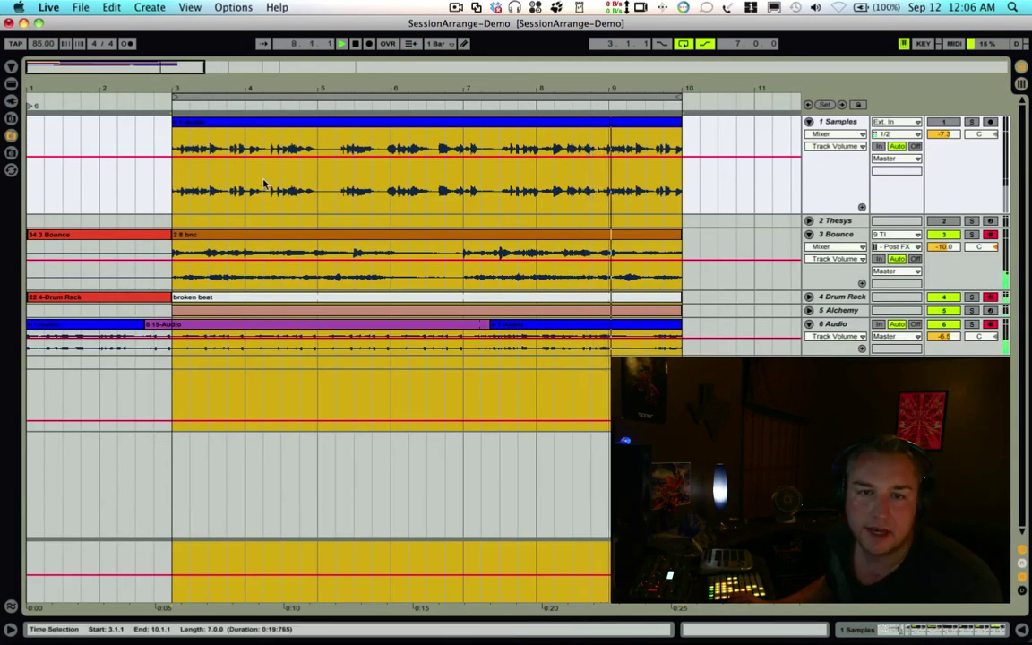
pyautogui.press('Tab')
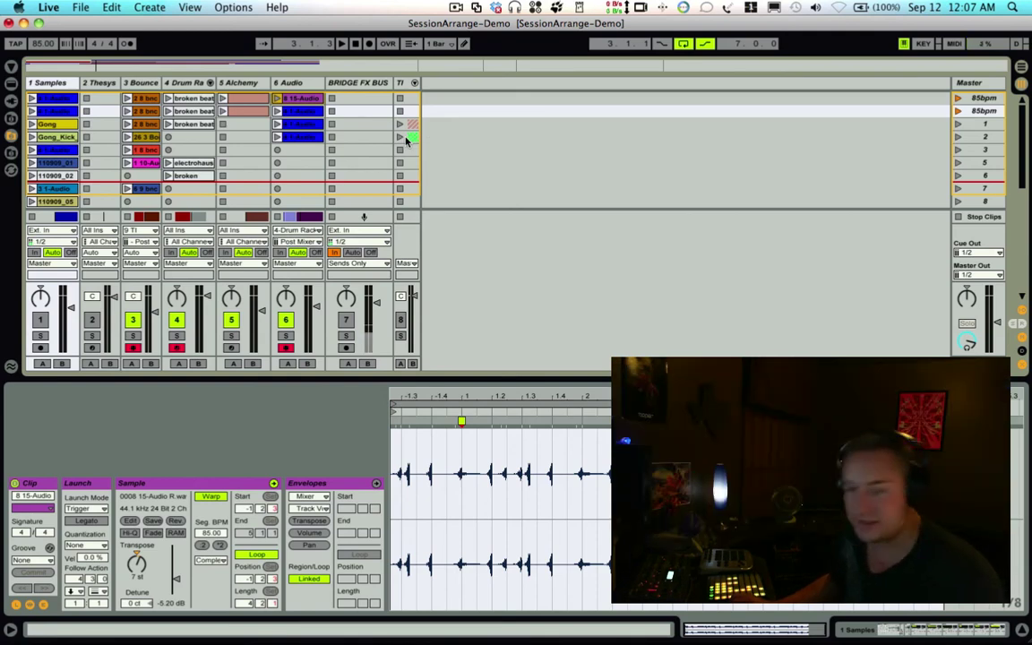
# Return to Arrangement View and scroll along the clips running up to bar 10.
pyautogui.press('Tab')
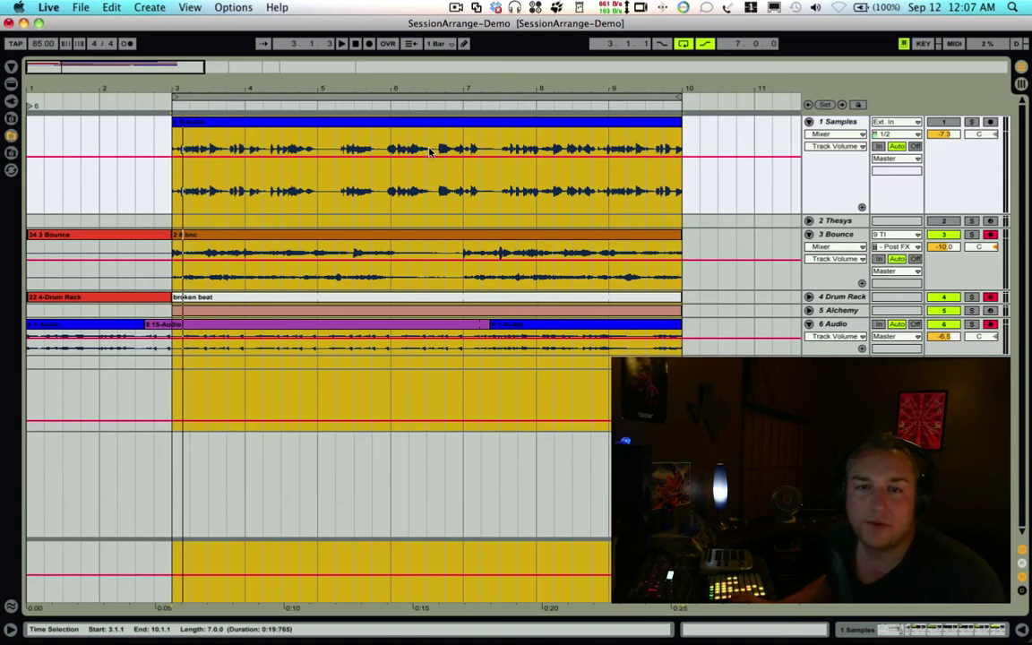
pyautogui.hscroll(5, 606, 173)
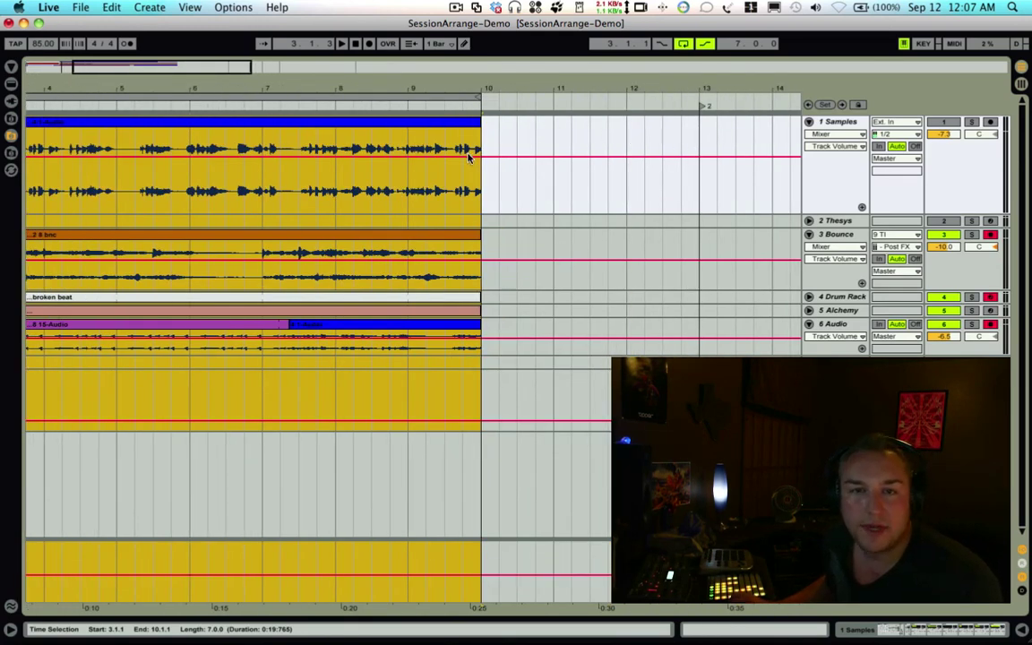
pyautogui.hscroll(-1, 466, 161)
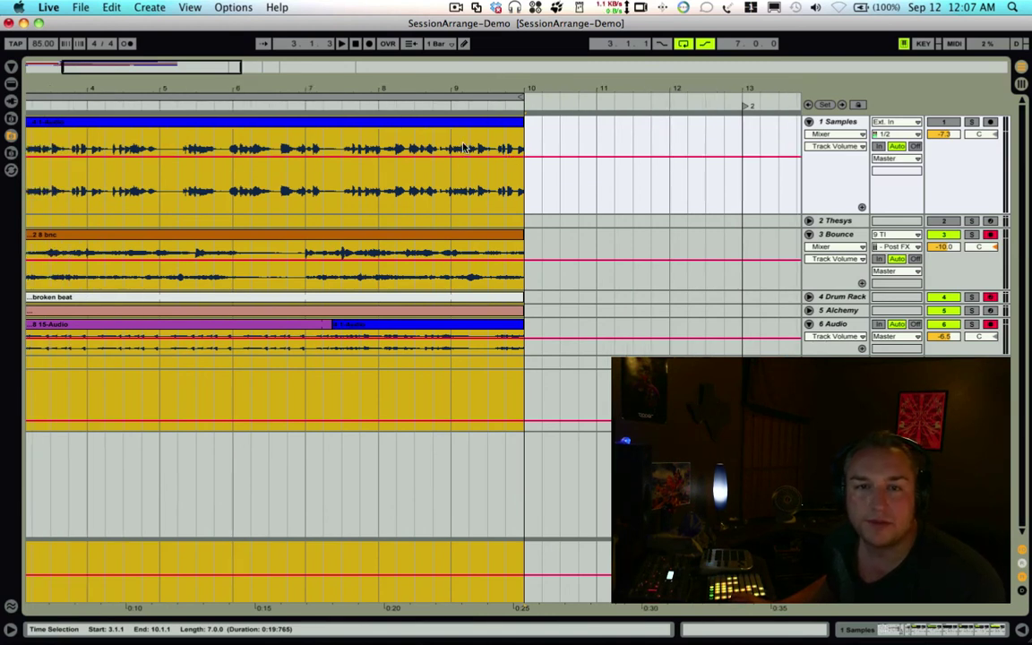